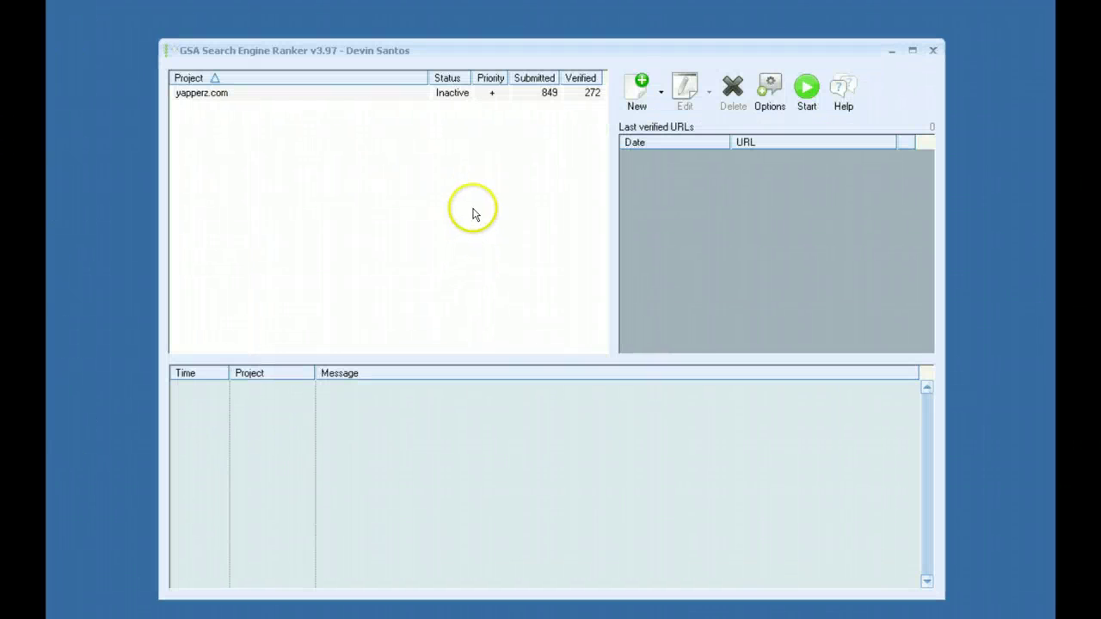
Step: Open the advanced settings and view the folder where verified sites are saved
click(769, 87)
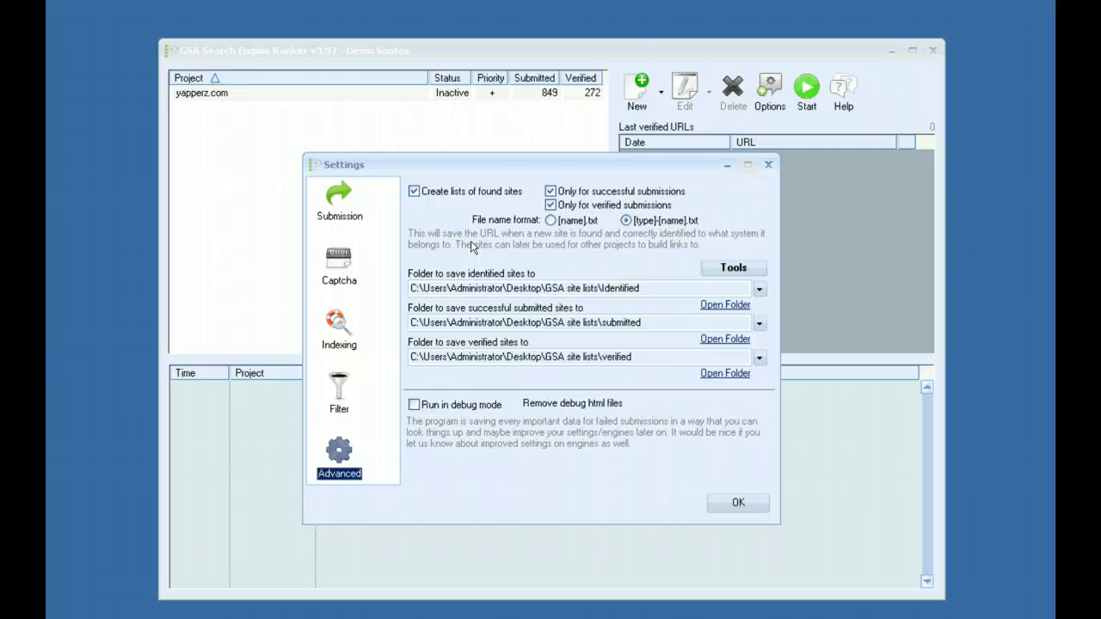
click(448, 170)
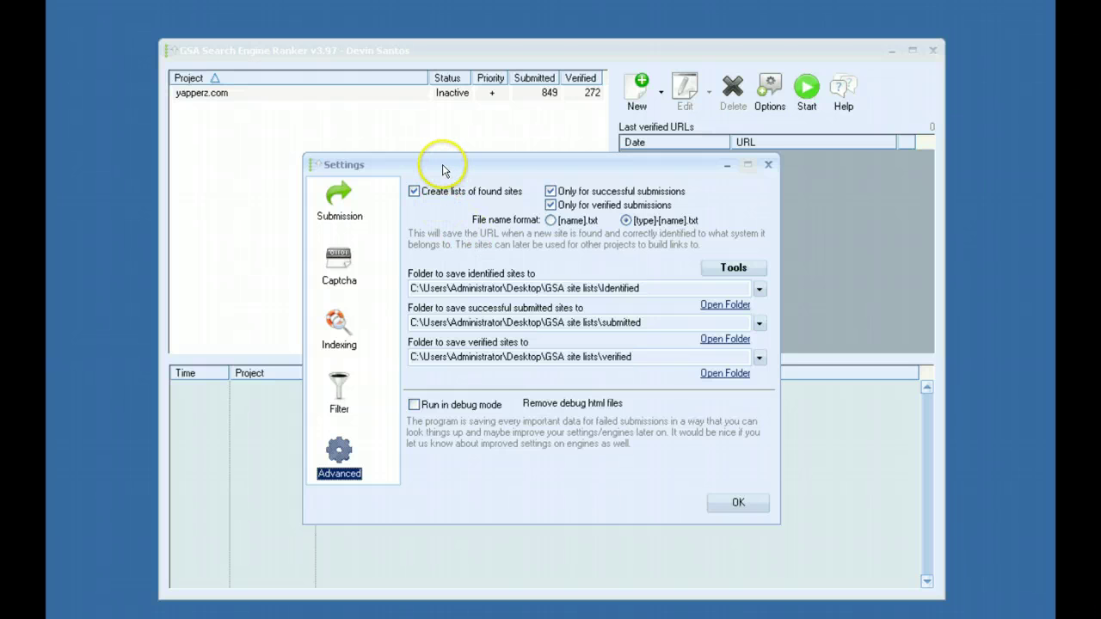
drag(444, 170, 437, 172)
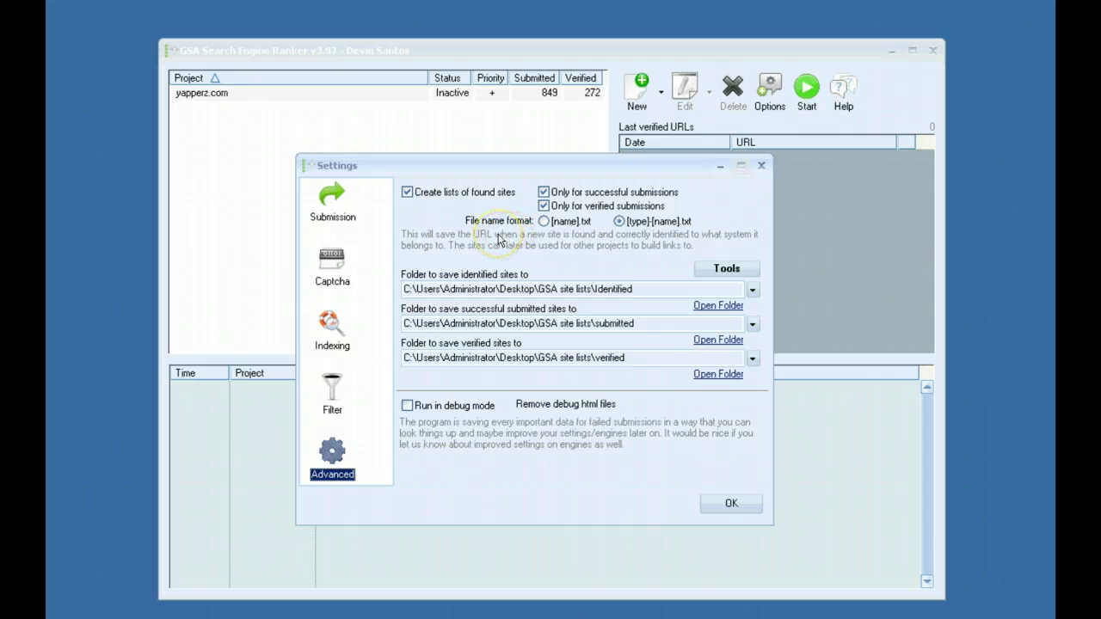
drag(486, 171, 483, 176)
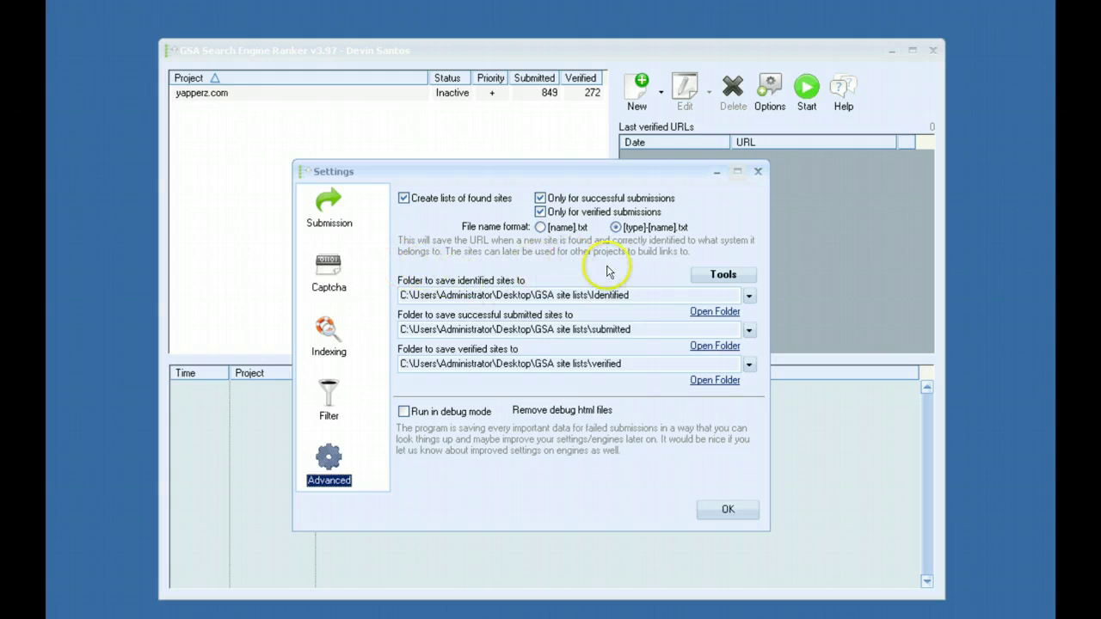
click(714, 380)
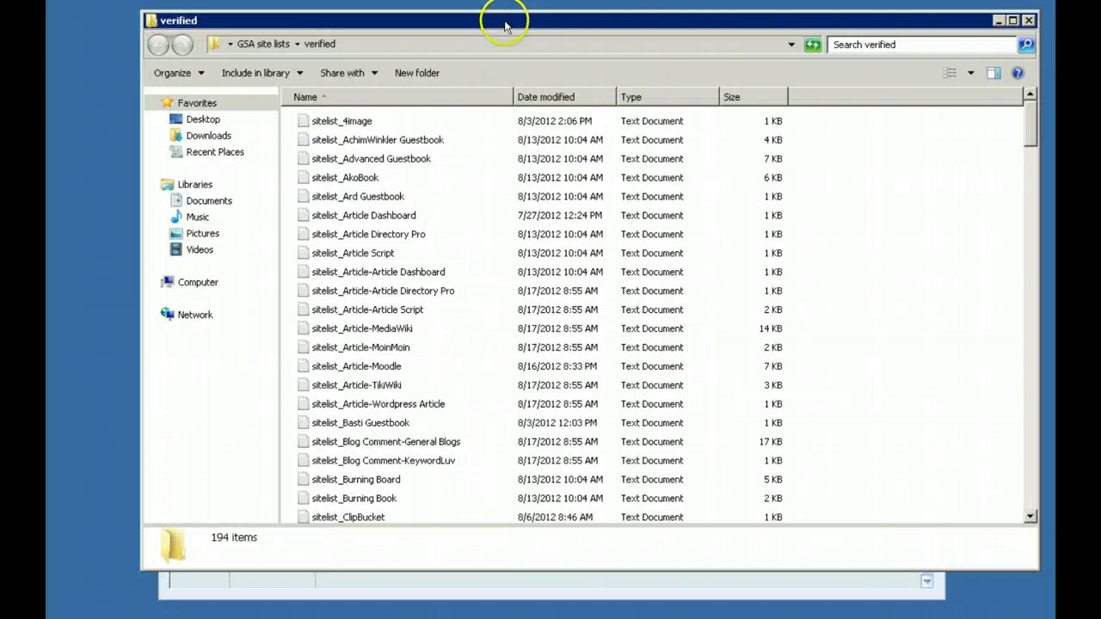
drag(505, 26, 501, 59)
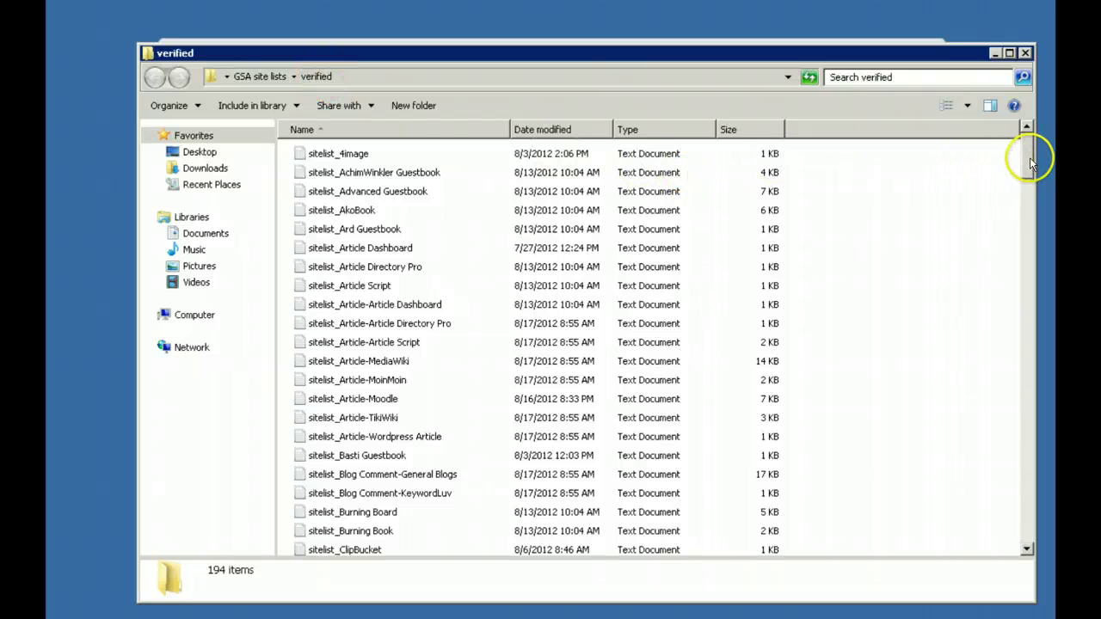
Step: Look through the URLs in the sitelist_MediaWiki text file, closing the file and the verified folder when done
drag(1032, 152, 1006, 432)
click(346, 289)
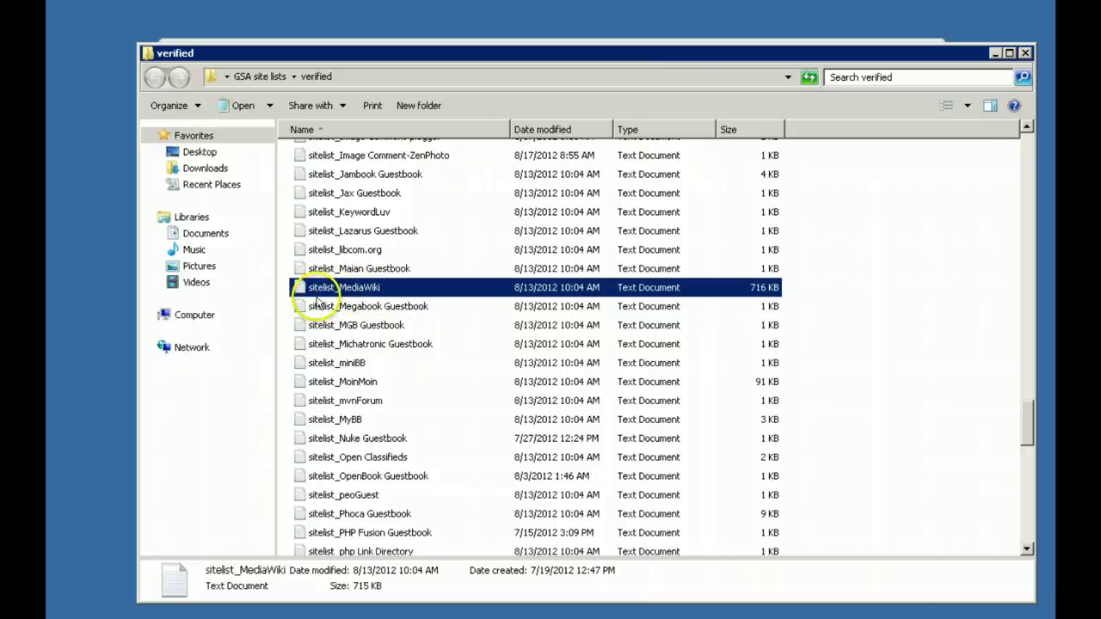
double_click(382, 293)
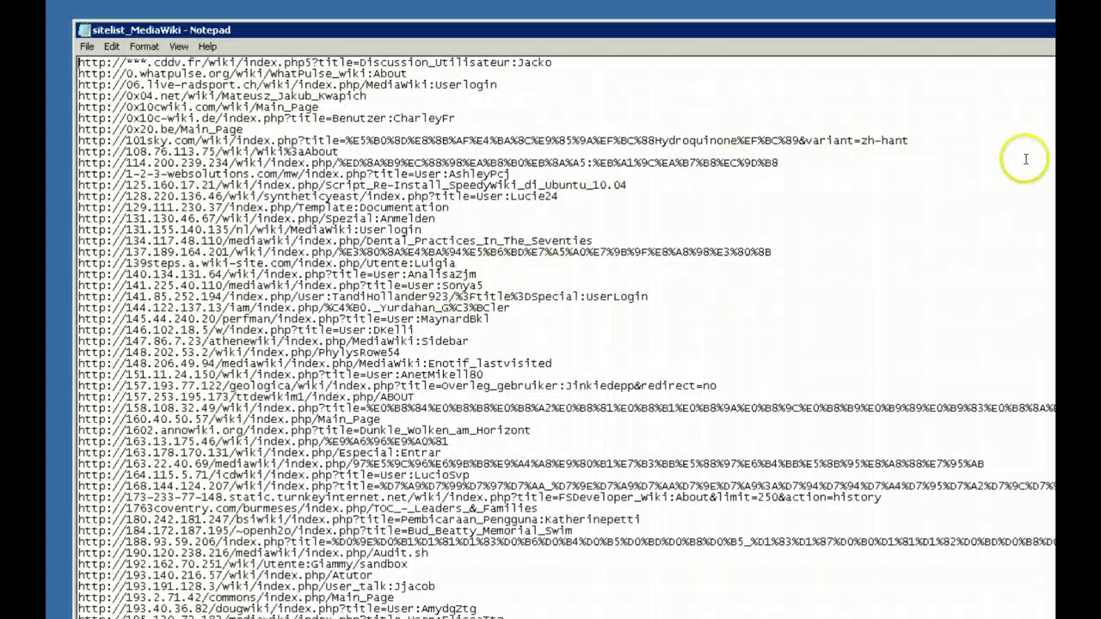
drag(1045, 65, 1043, 185)
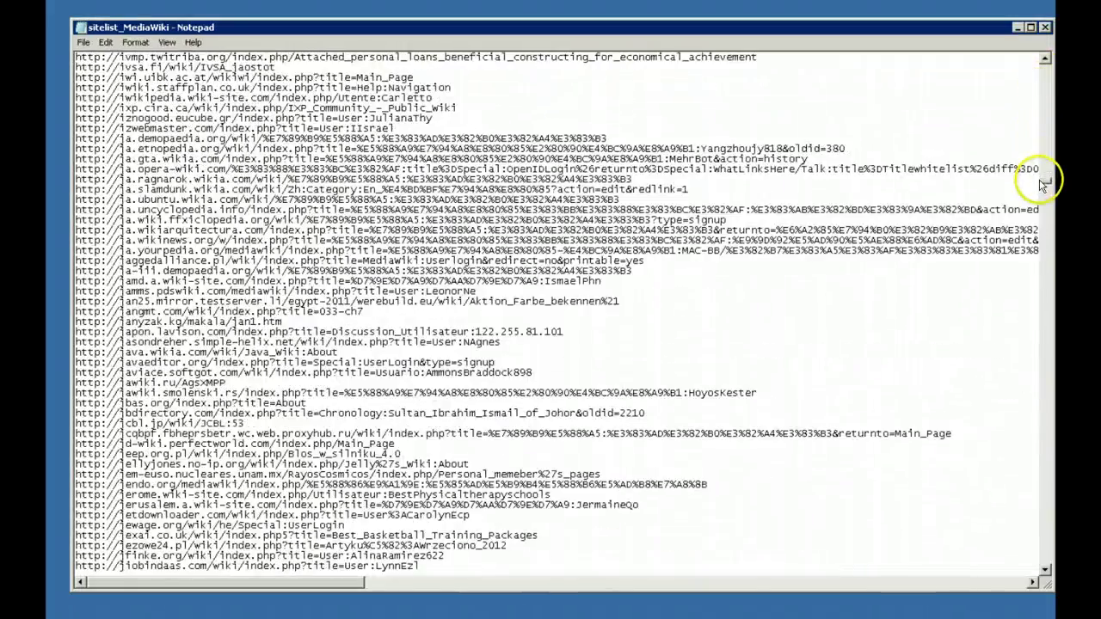
click(1045, 29)
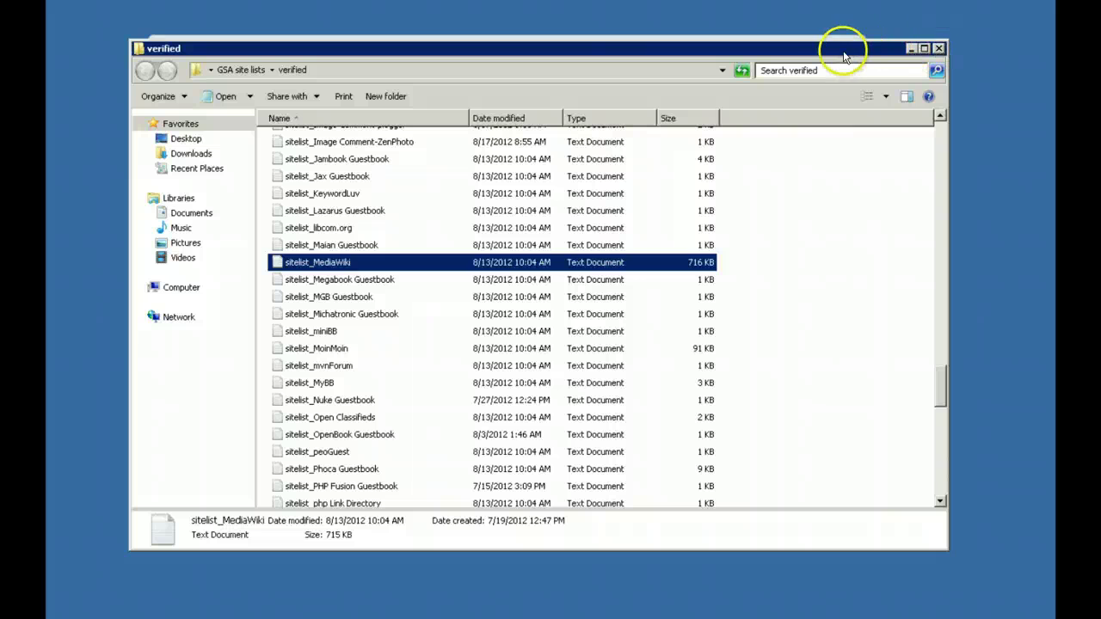
drag(843, 55, 824, 24)
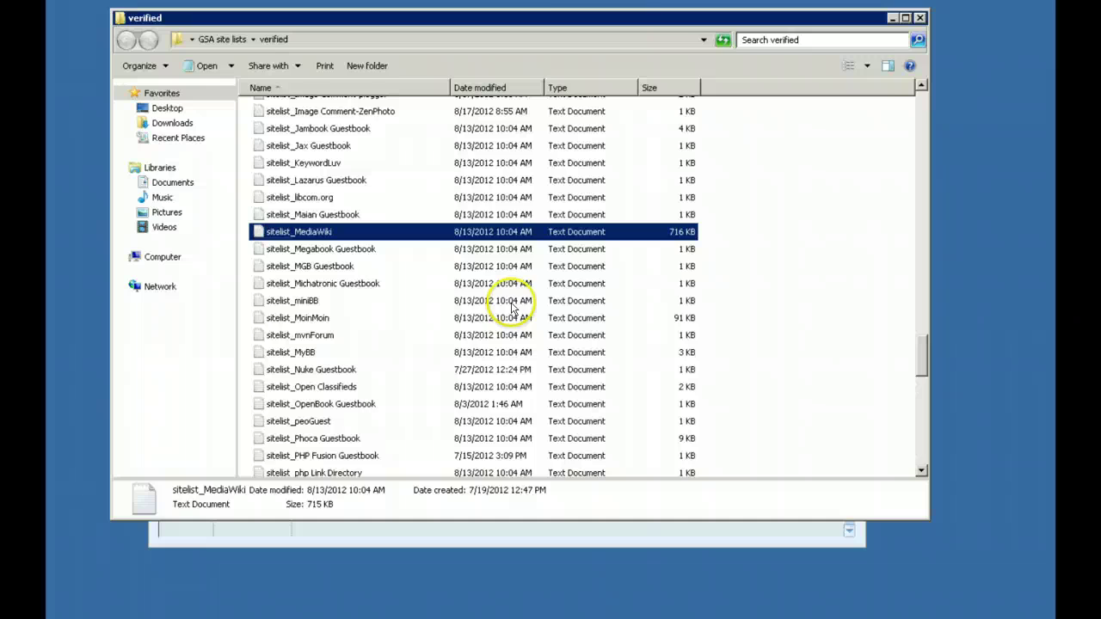
click(919, 19)
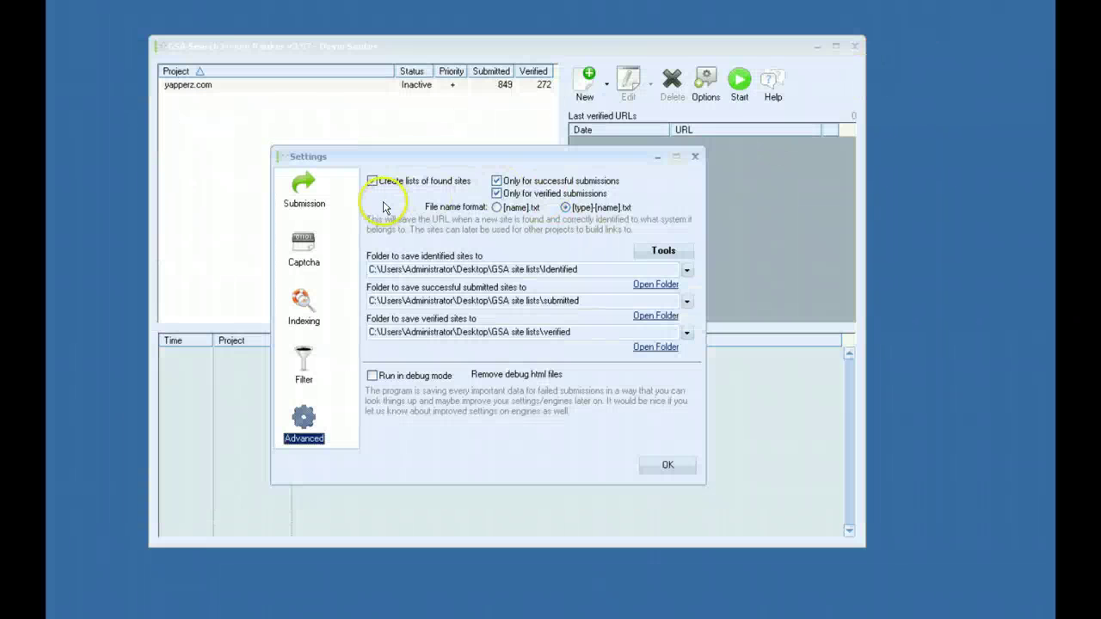
click(378, 182)
click(413, 184)
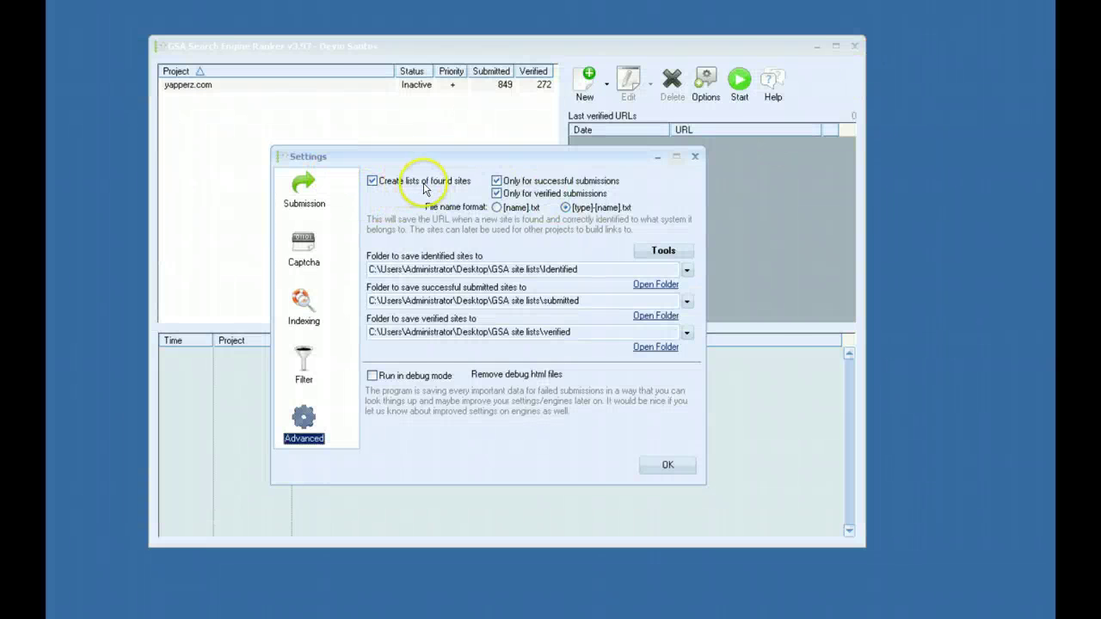
click(430, 157)
click(430, 157)
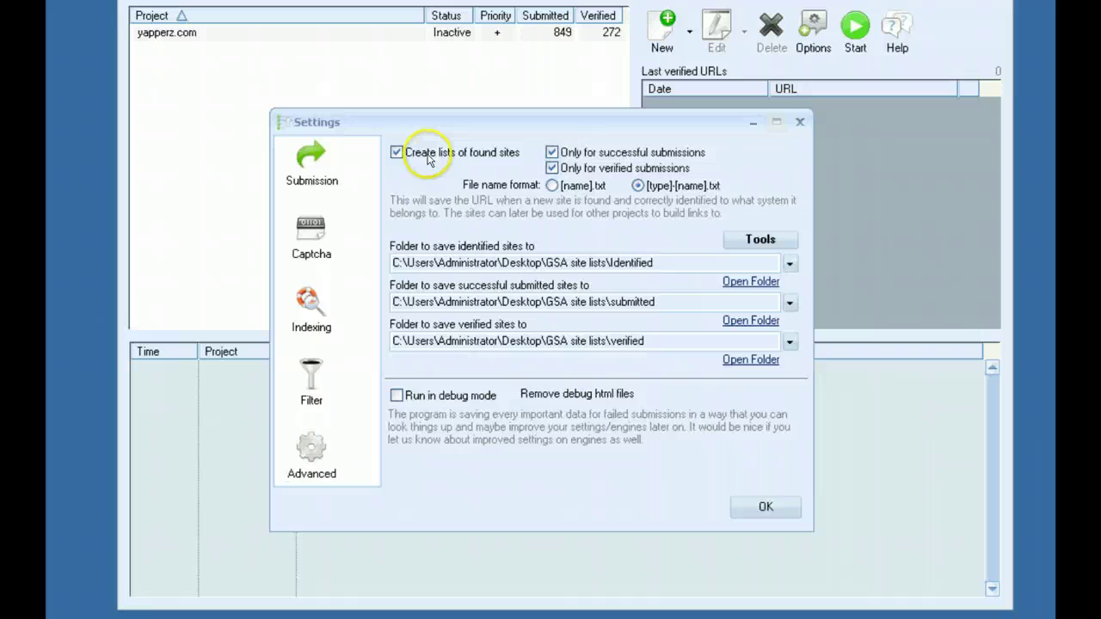
click(551, 154)
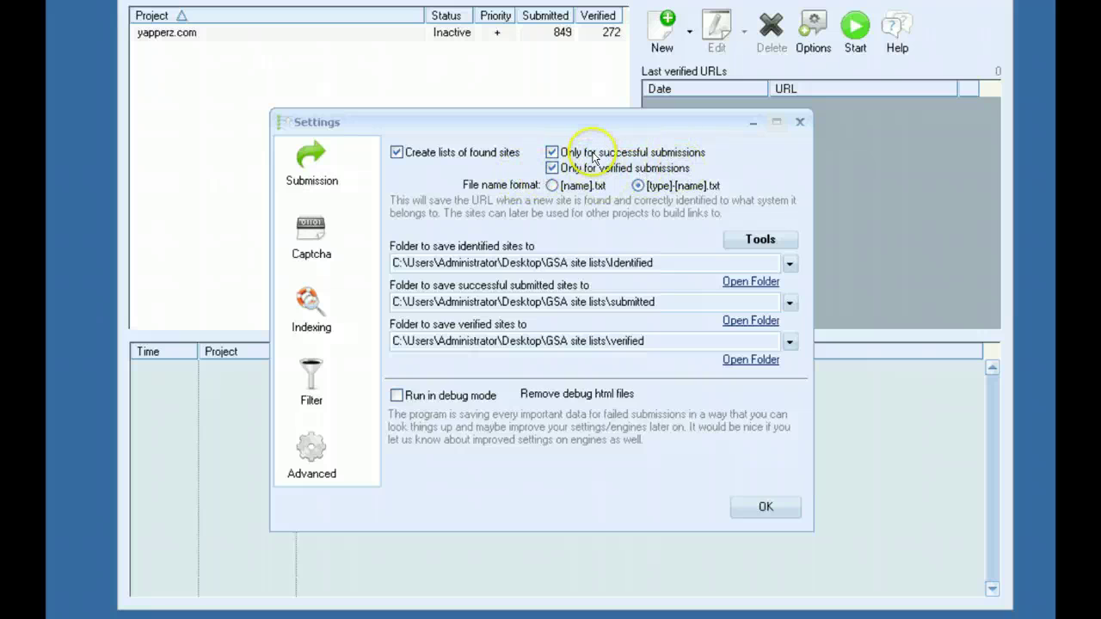
Step: View the folder choices for saving verified sites, leaving the dialog without choosing another folder
click(789, 342)
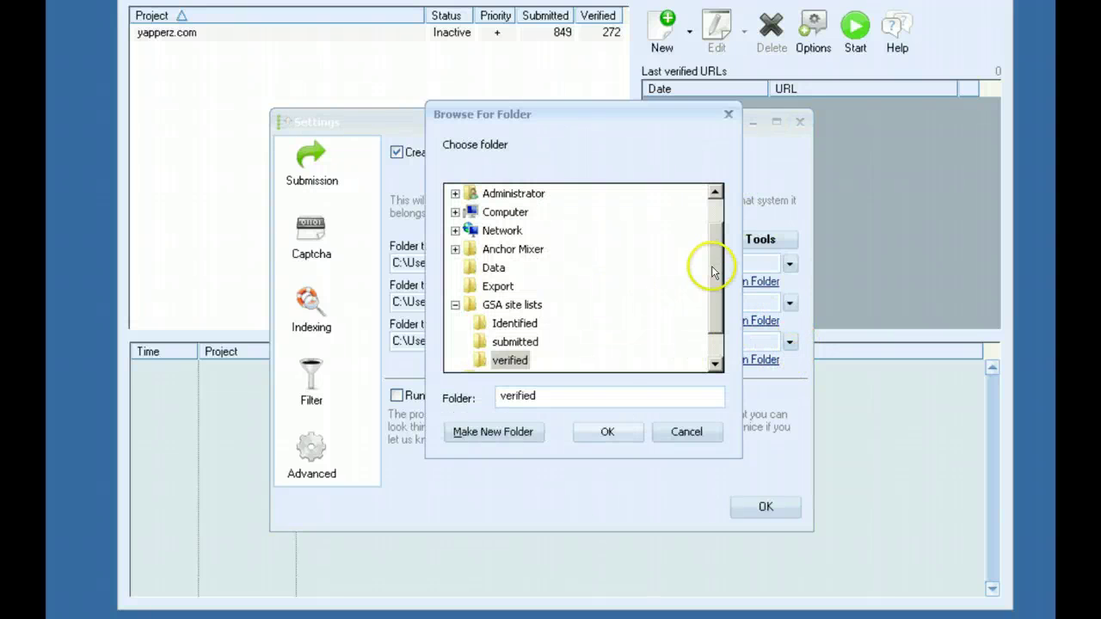
drag(713, 263, 721, 208)
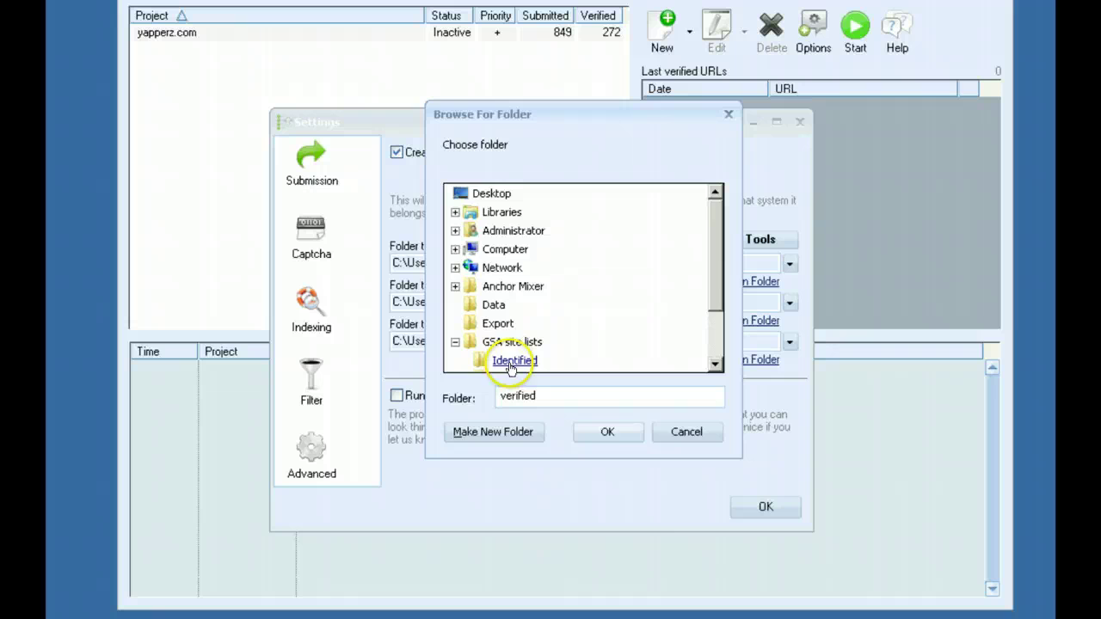
click(688, 436)
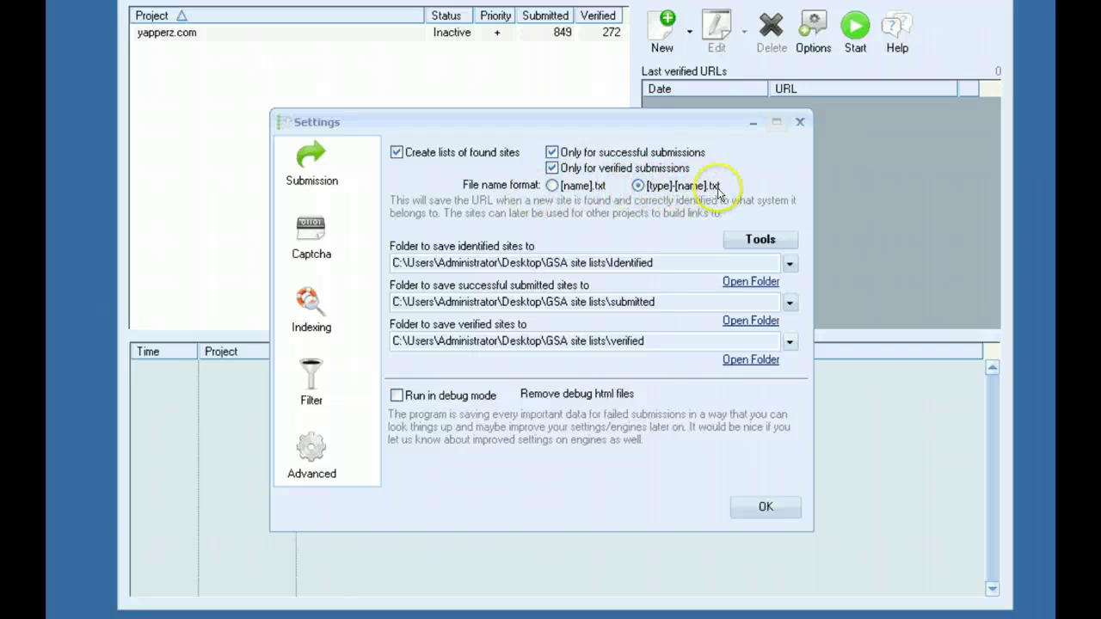
Step: Examine the site list files in the folder for identified sites and close the folder
click(741, 359)
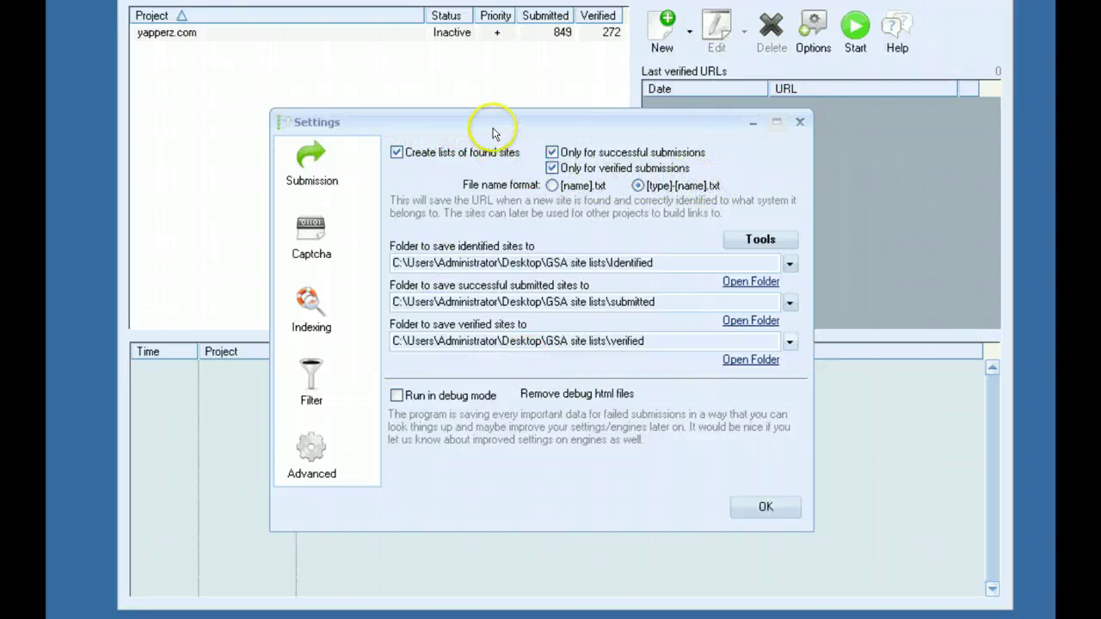
click(755, 245)
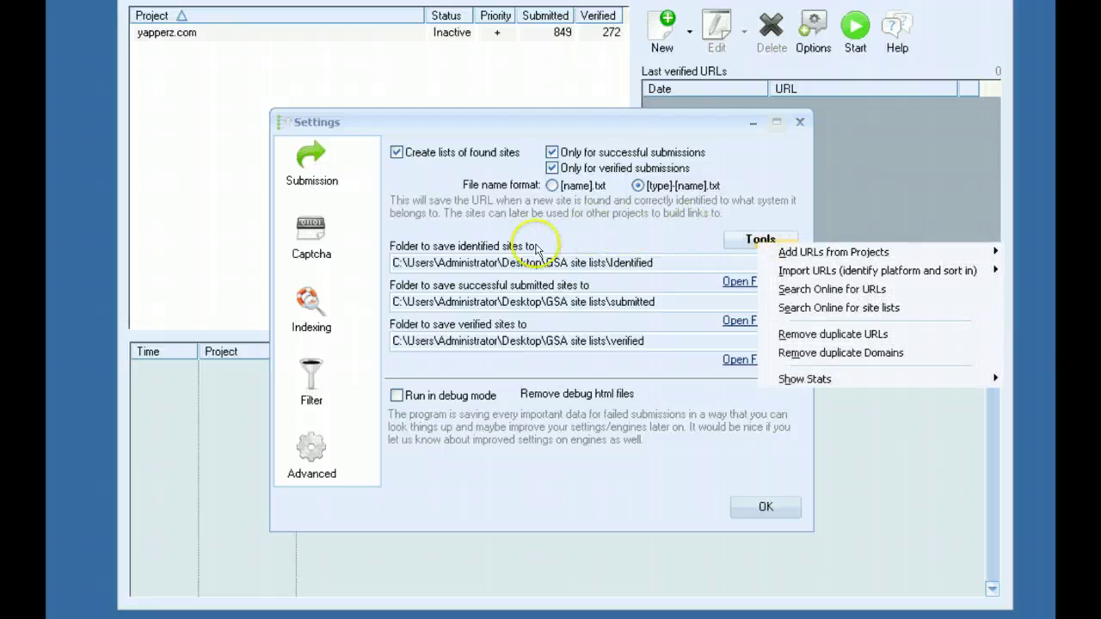
click(662, 269)
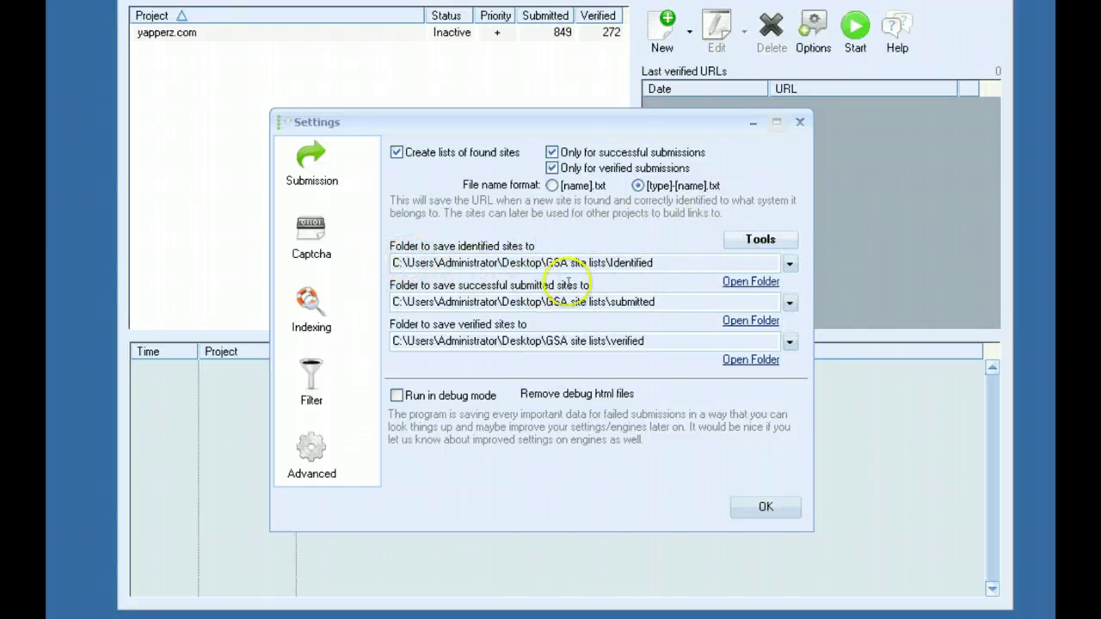
click(735, 281)
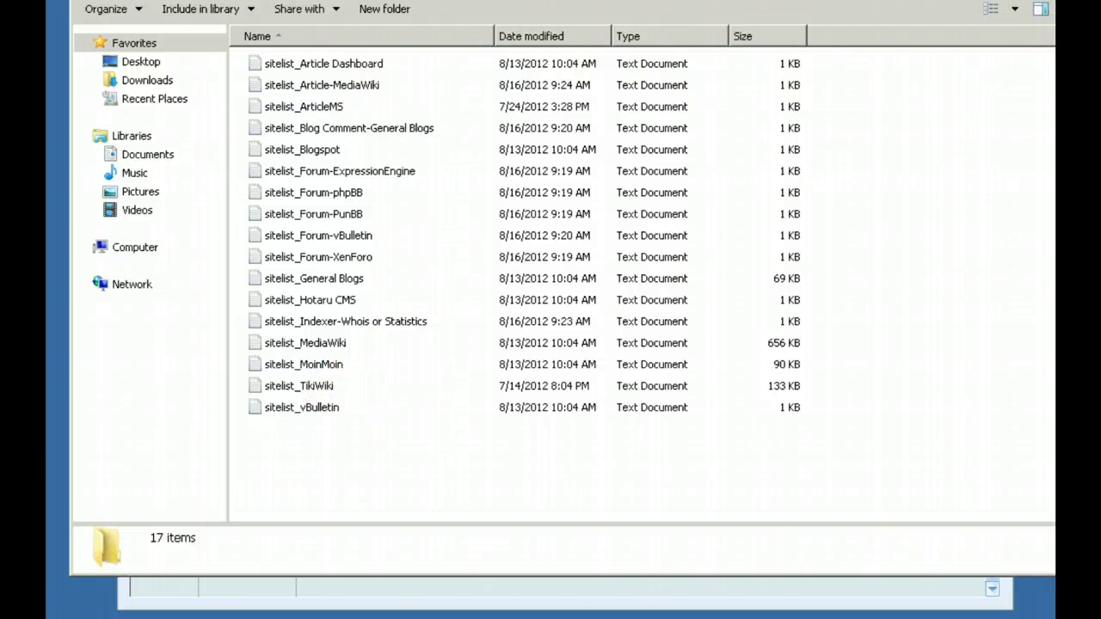
key(alt+F4)
Step: Start a URL import with platform identification and sorting, using the Moodle text file as the source
click(758, 239)
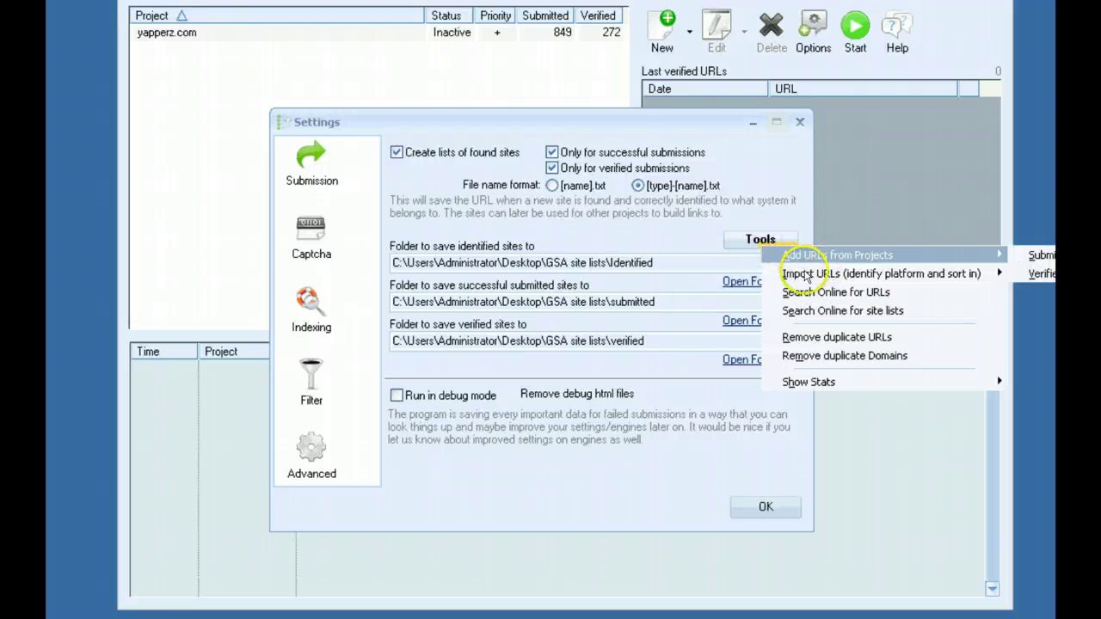
mouse_move(819, 277)
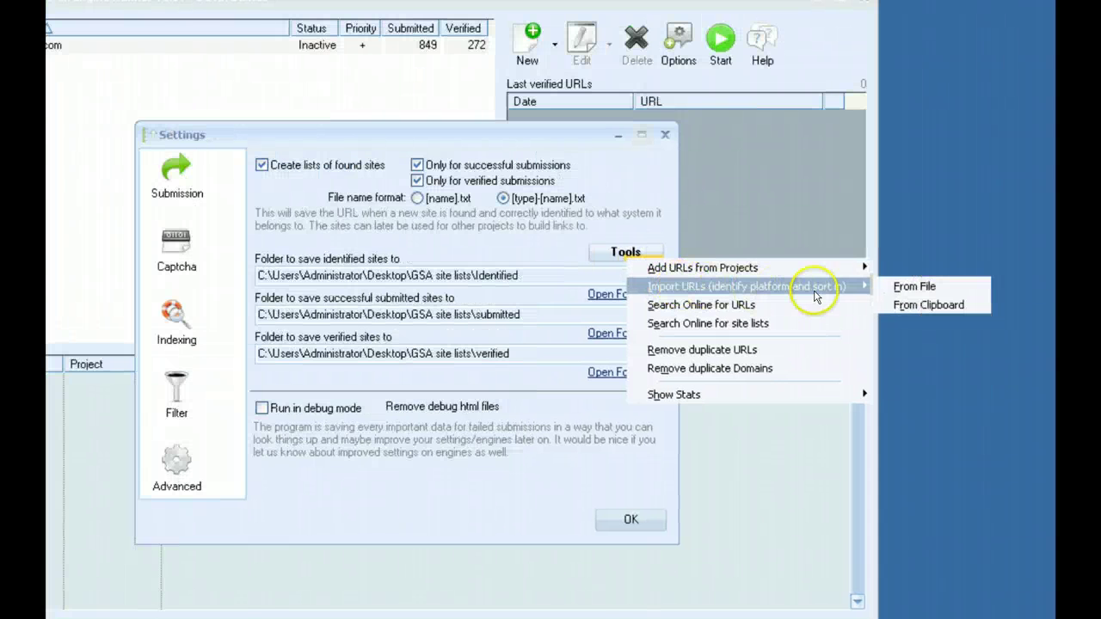
click(929, 291)
click(378, 331)
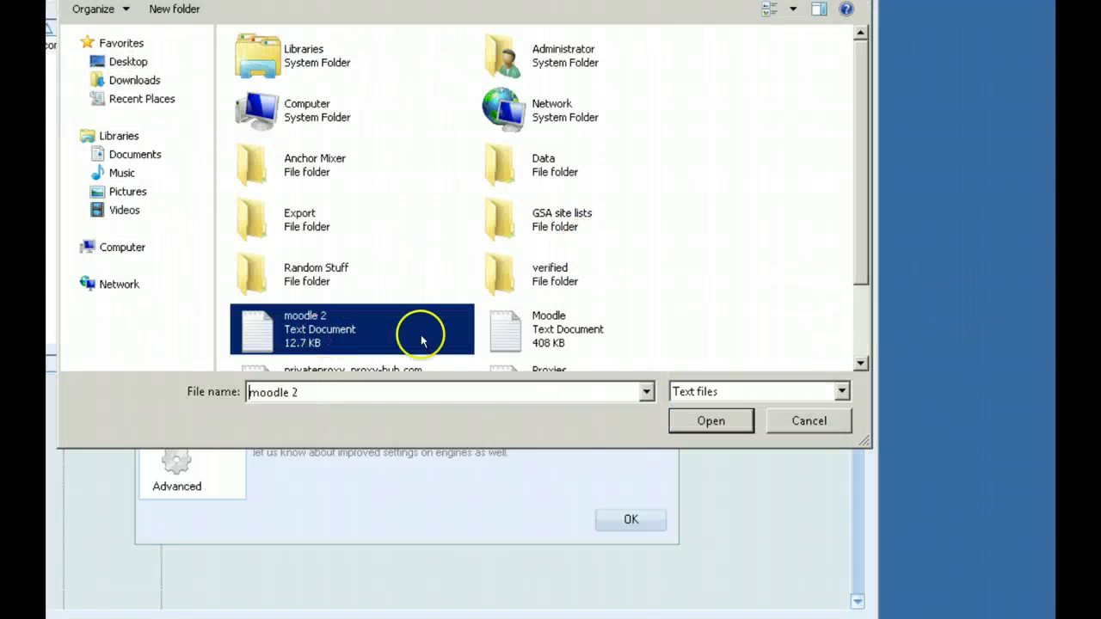
click(529, 335)
click(704, 423)
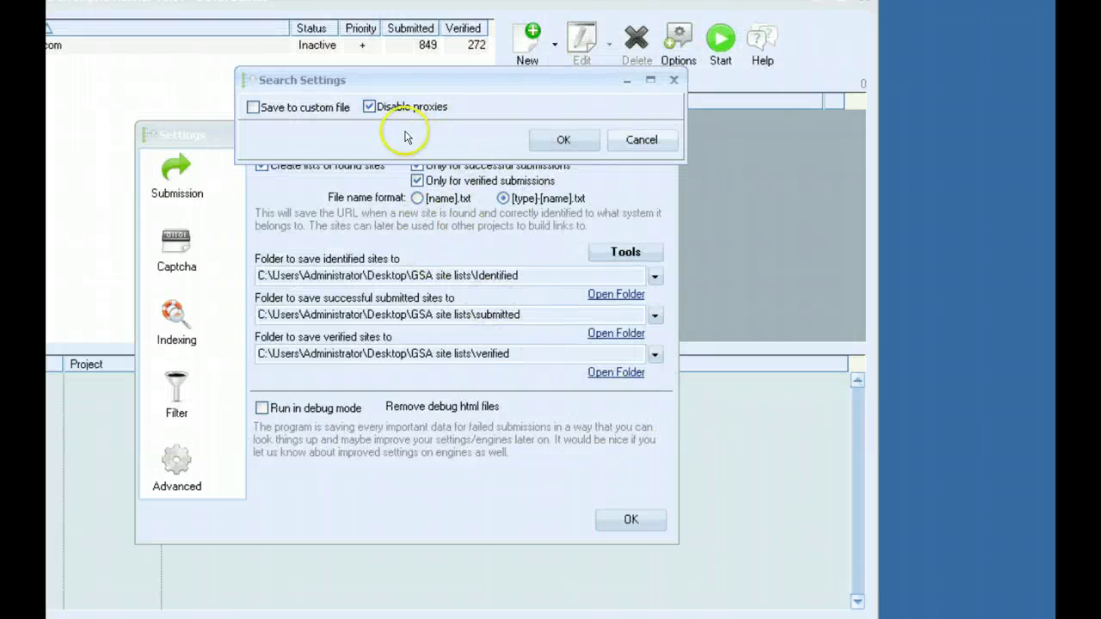
Step: Try the import's disable-proxies and save-to-custom-file options, then cancel the import
click(383, 106)
click(398, 108)
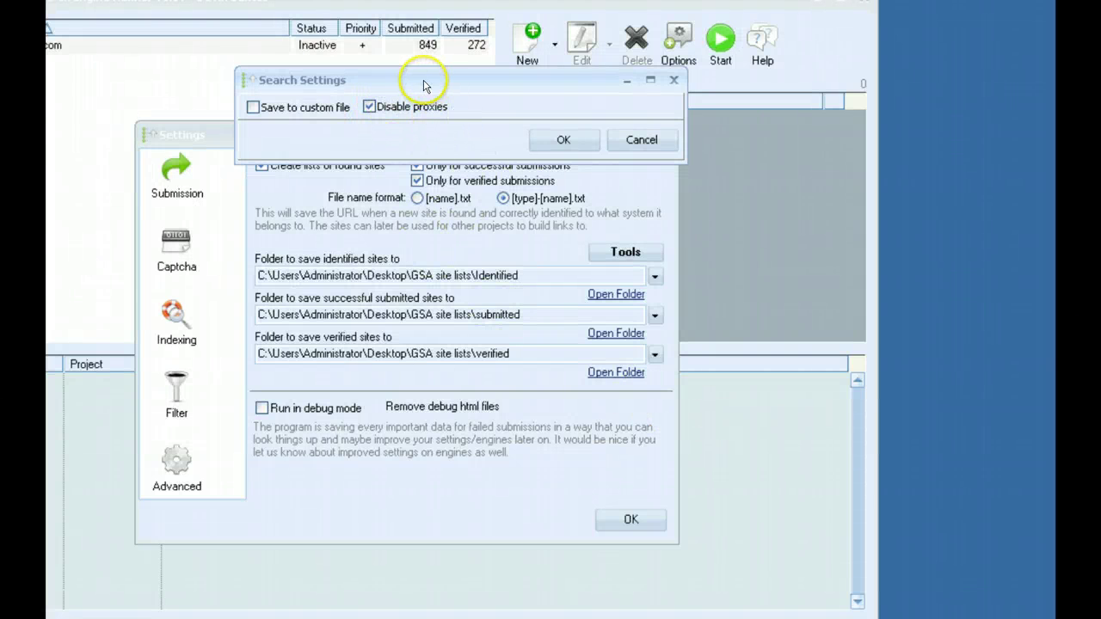
drag(422, 86, 386, 224)
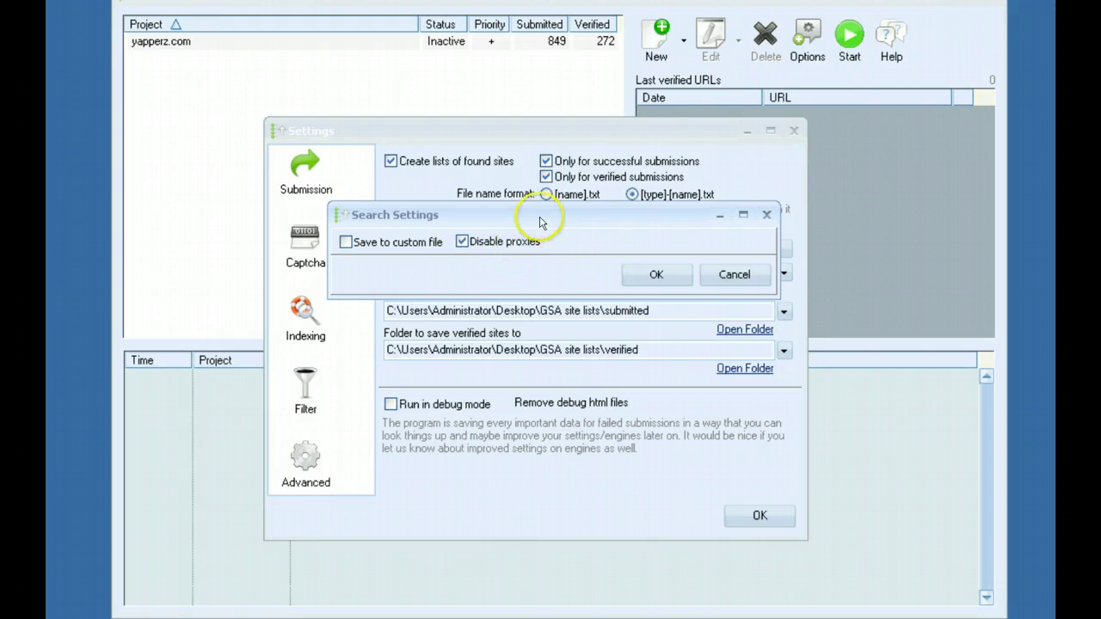
drag(480, 217, 489, 190)
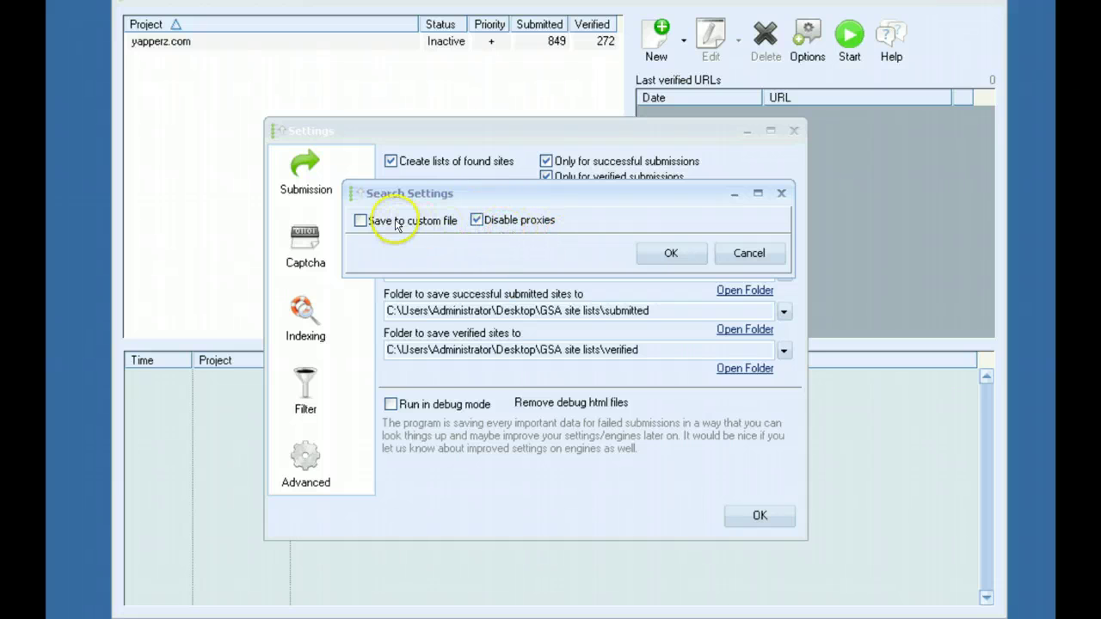
drag(421, 201, 434, 27)
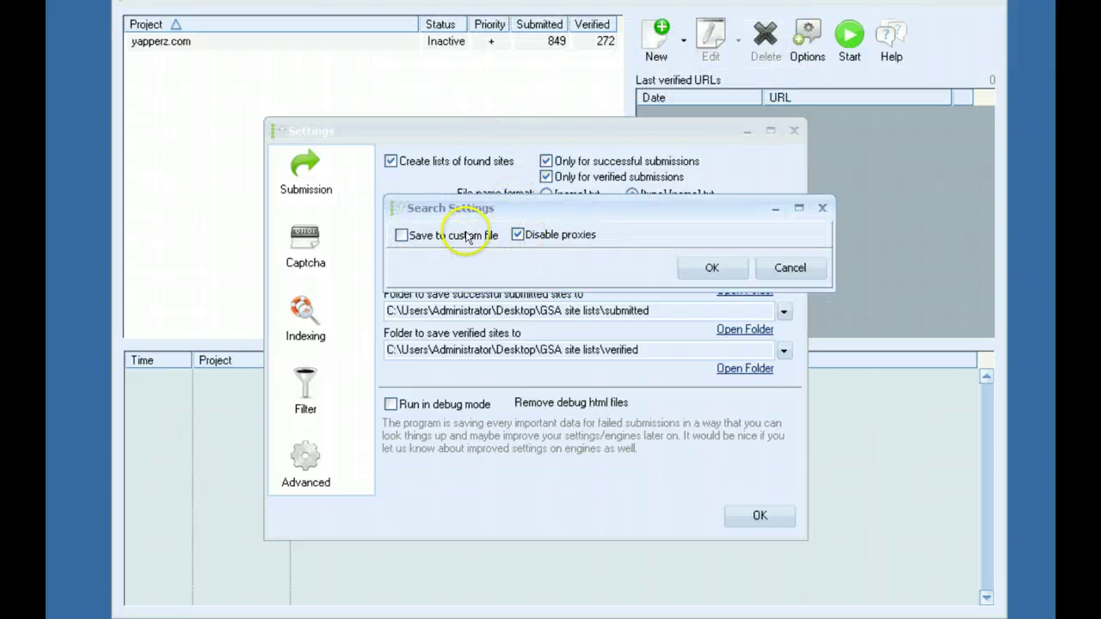
click(453, 233)
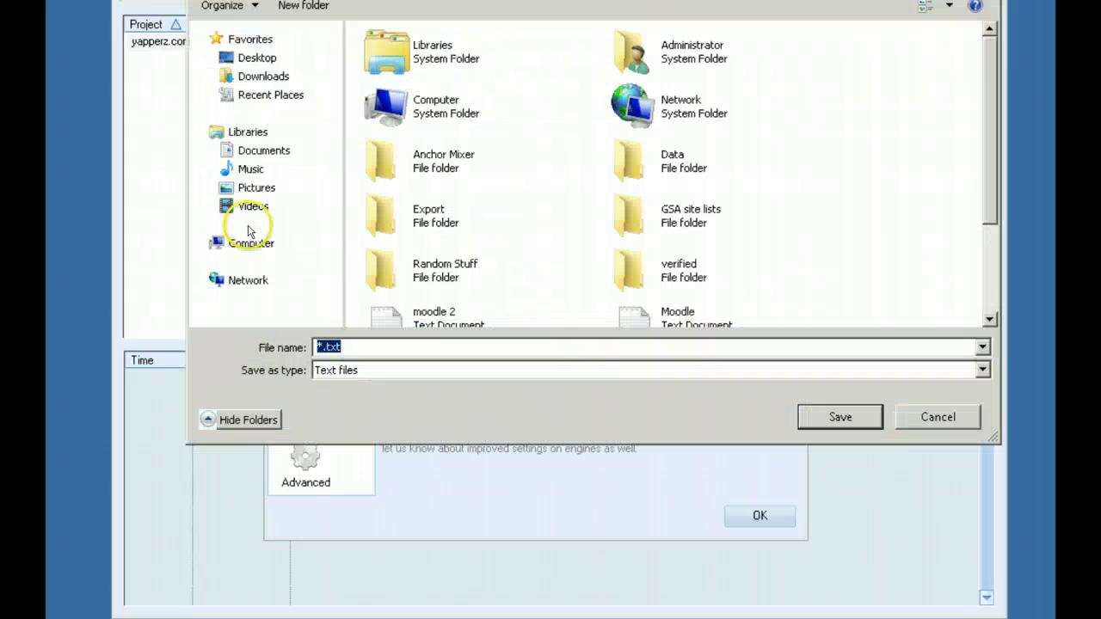
click(939, 417)
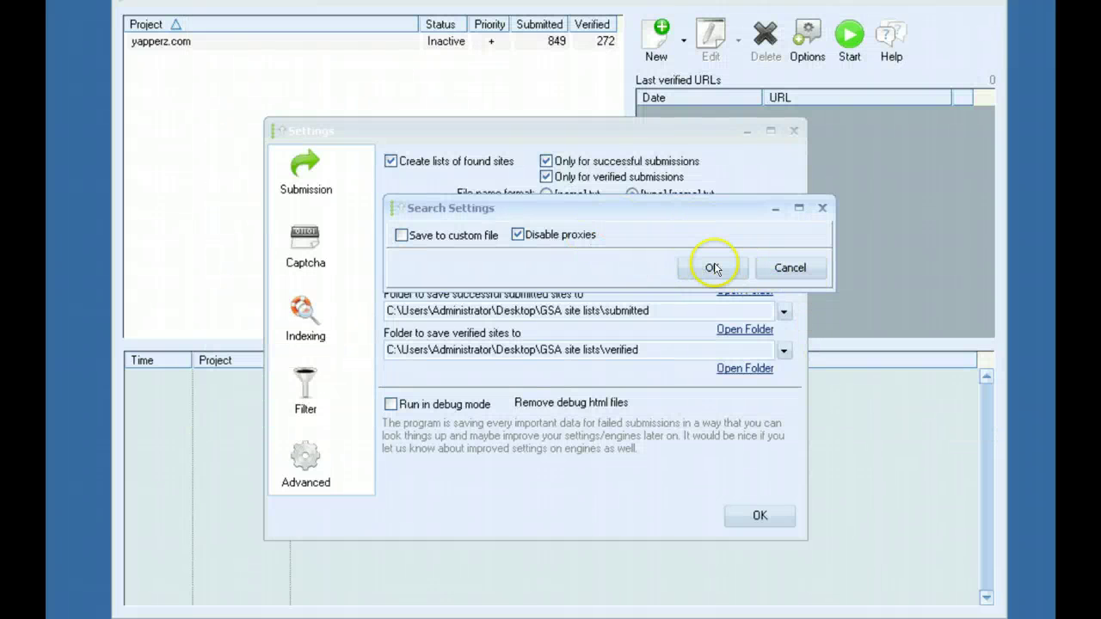
click(797, 269)
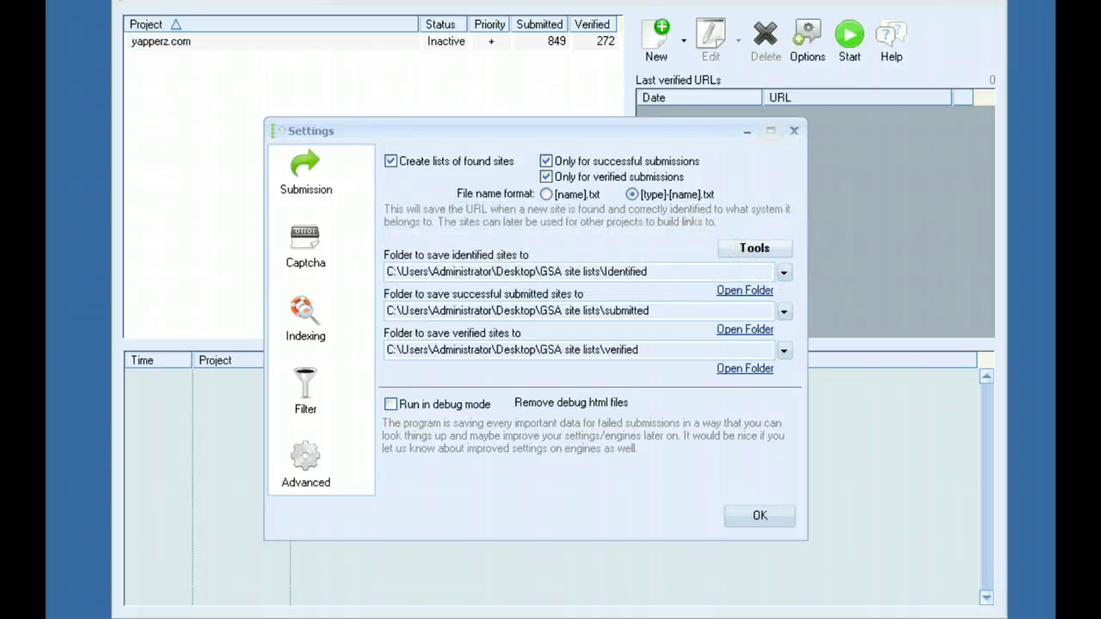
Step: Add the verified URLs from the yapperz.com project to the site lists
click(753, 247)
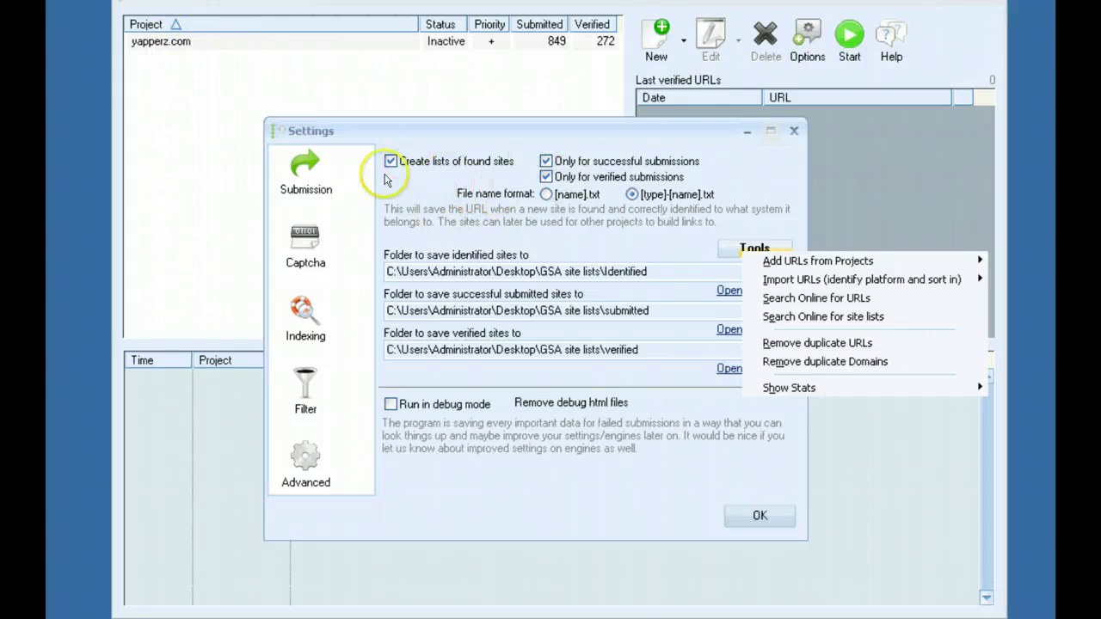
mouse_move(847, 265)
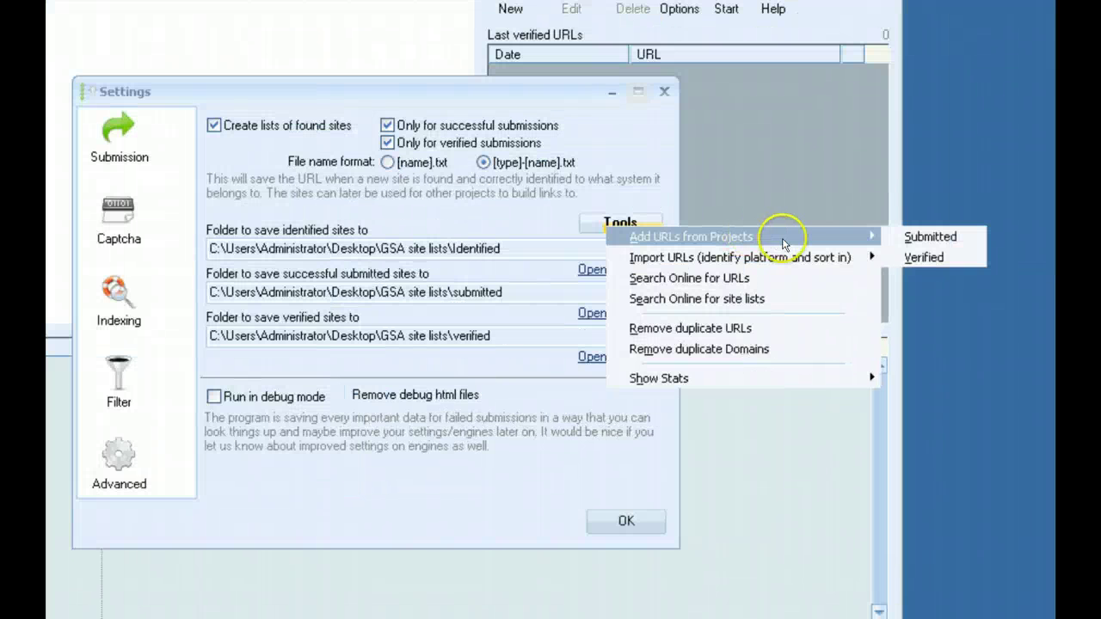
click(934, 258)
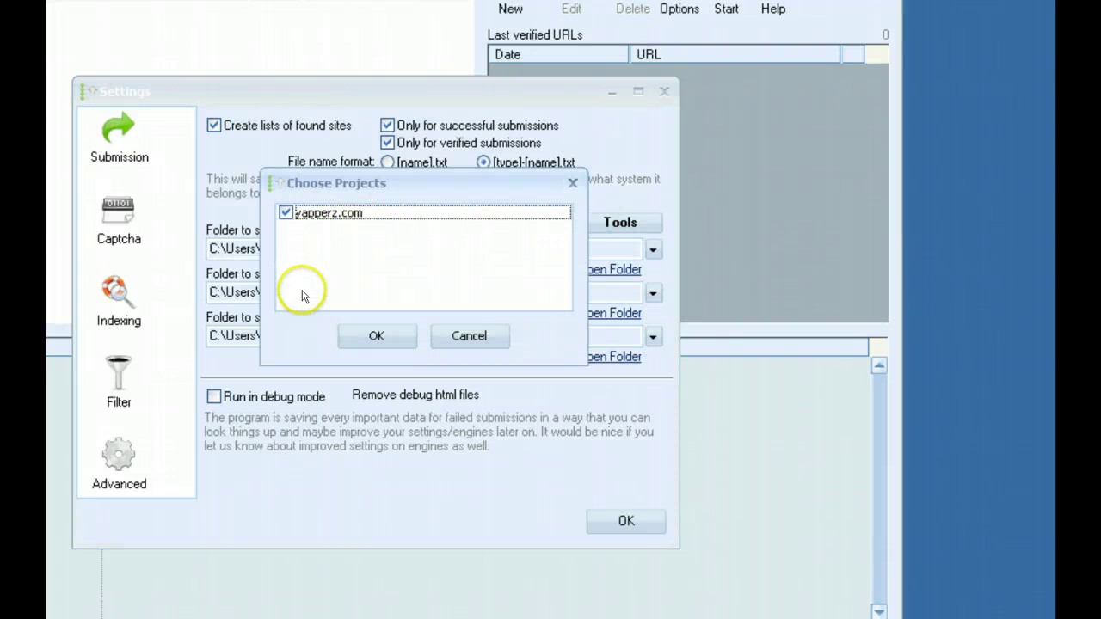
click(364, 334)
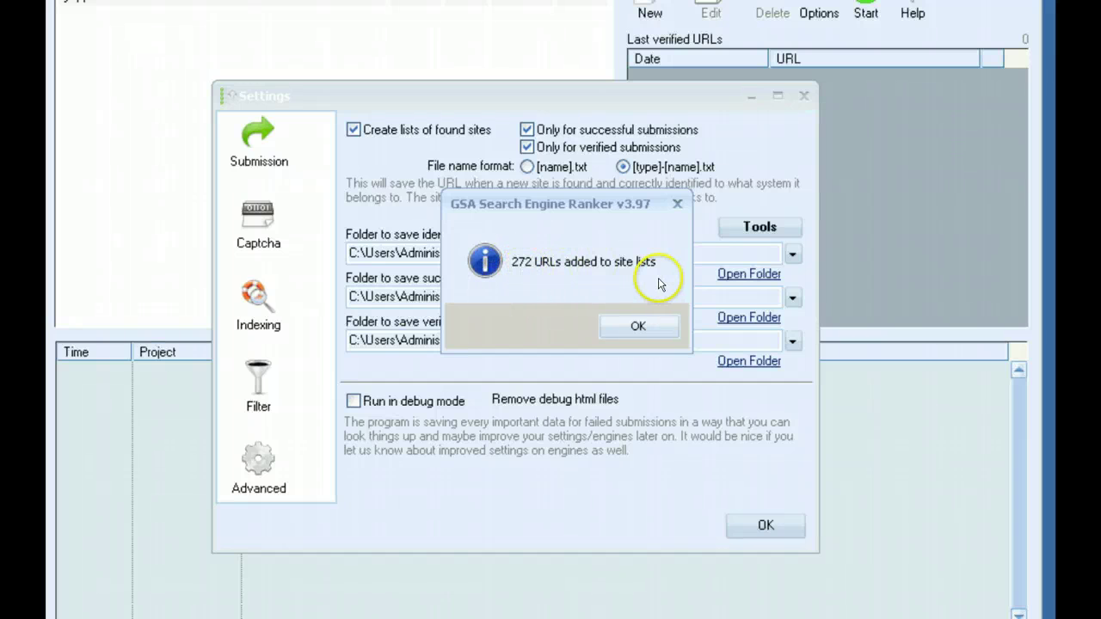
click(640, 324)
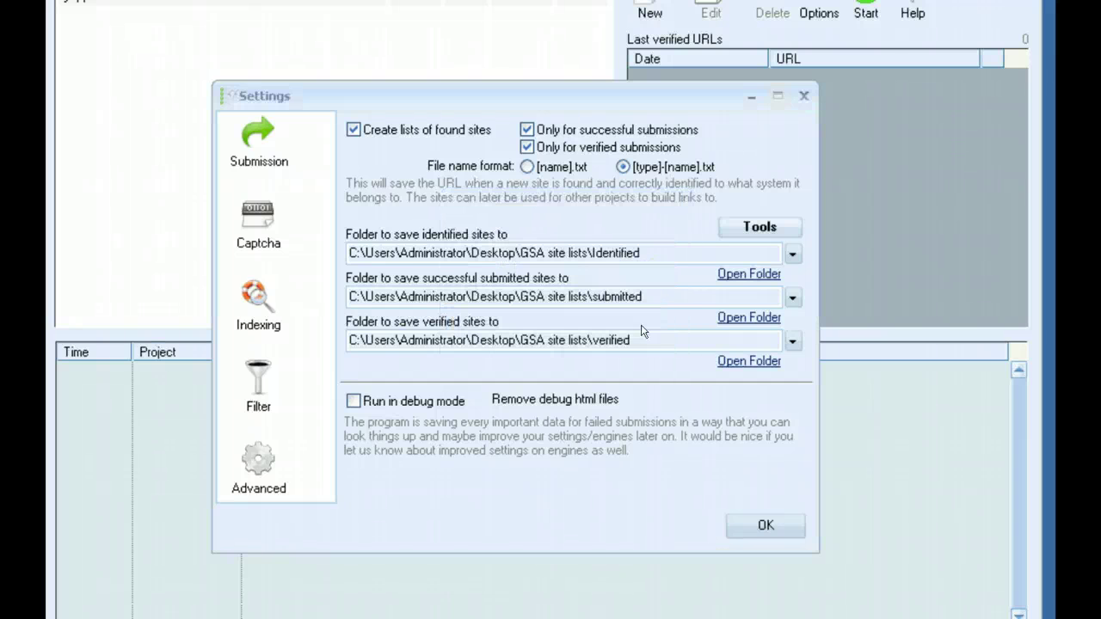
Step: Start setting up an online search for URLs, using "powered by mediawiki" in quotation marks as the footprint
click(762, 230)
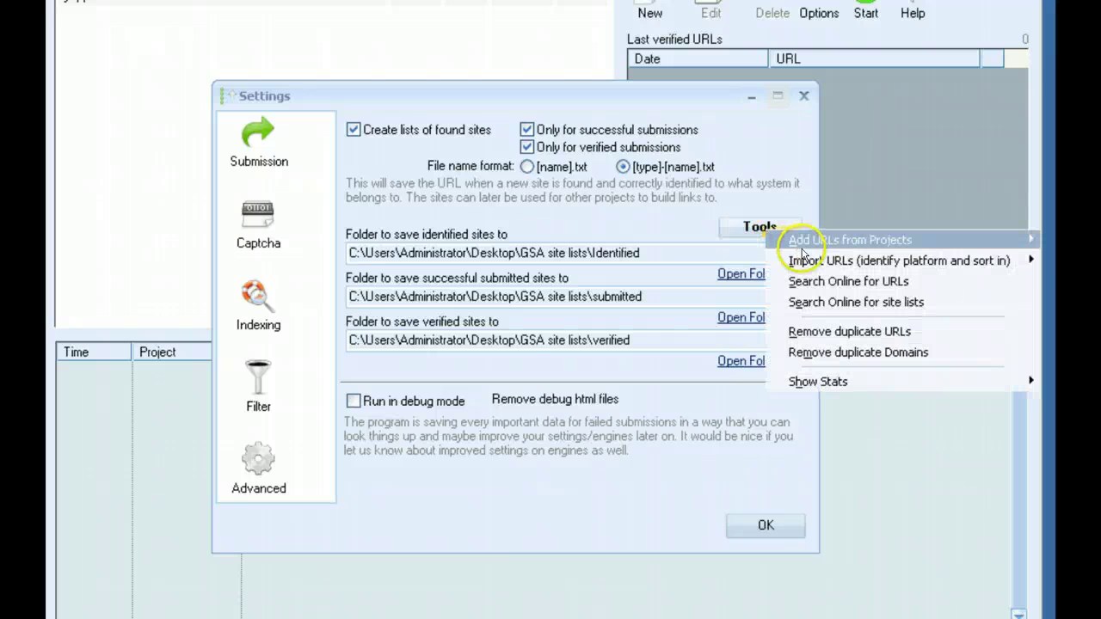
click(832, 284)
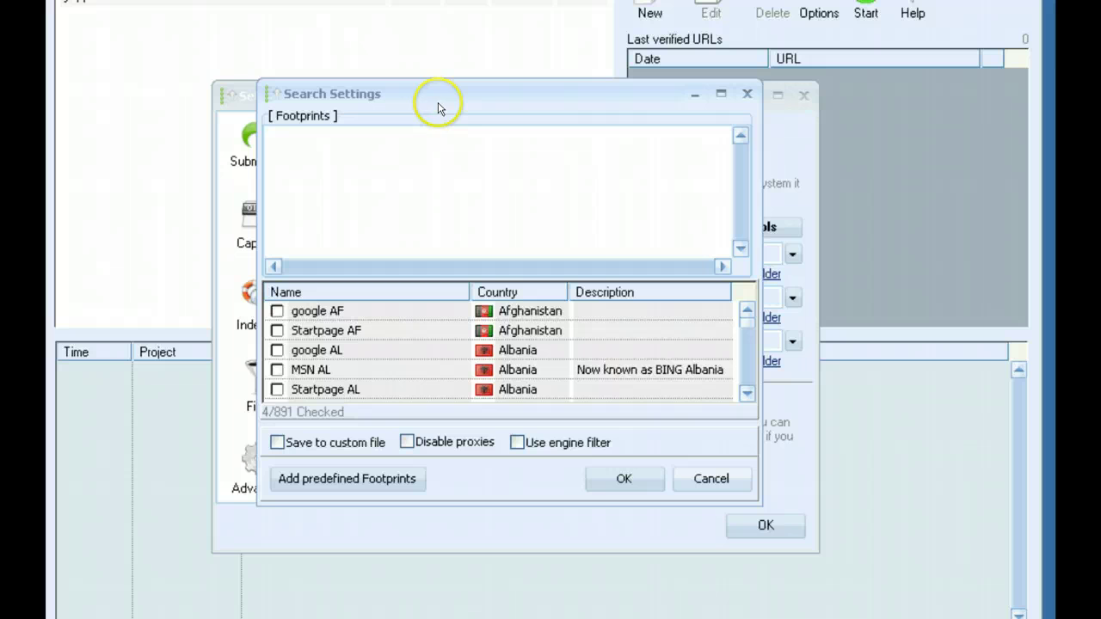
click(522, 208)
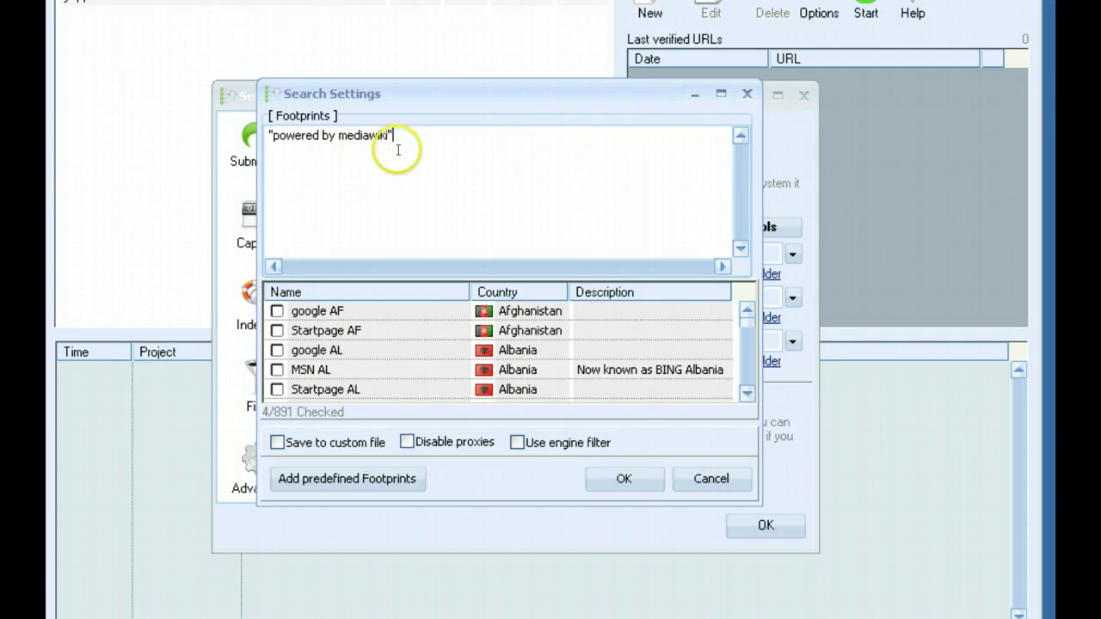
Step: View the choices for checking search engines and the save-to-custom-file dialog, leaving the search options as they are
right_click(384, 365)
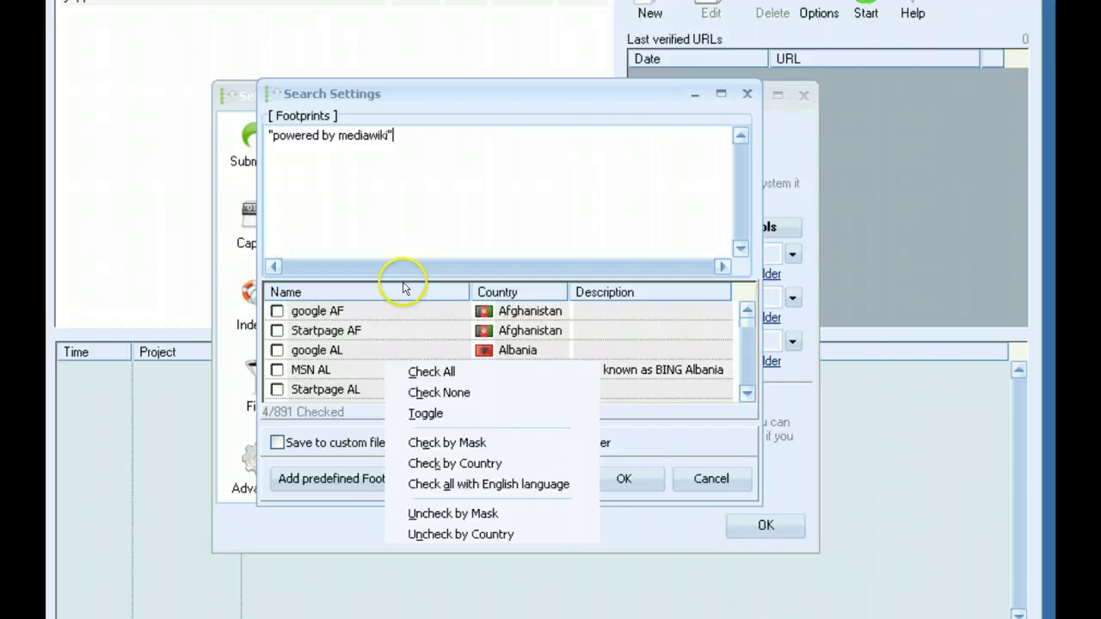
click(460, 210)
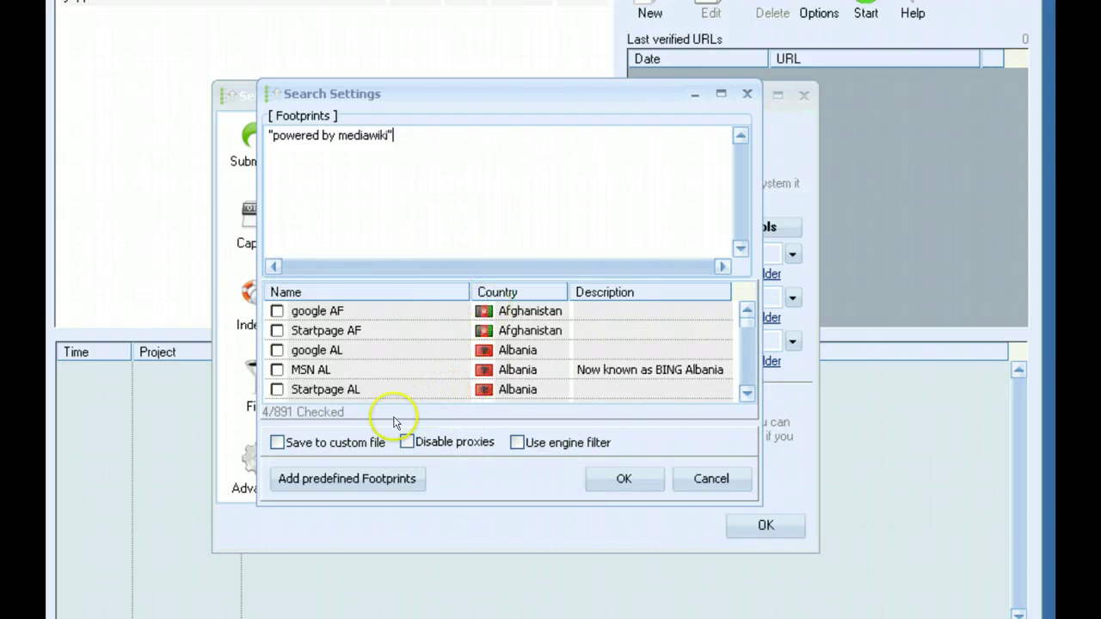
click(324, 445)
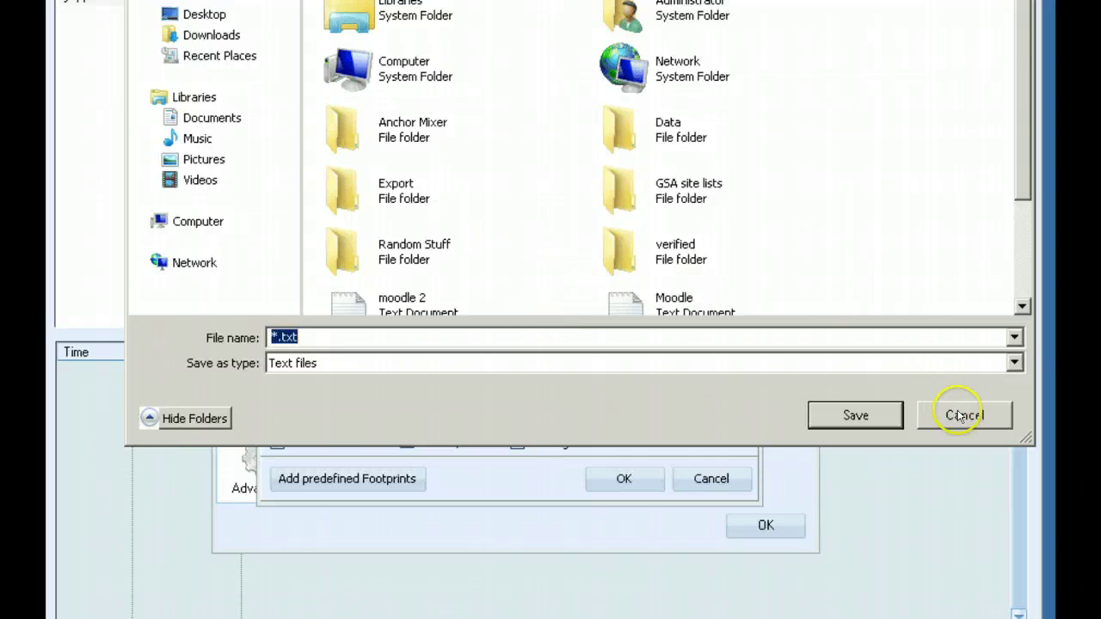
click(960, 417)
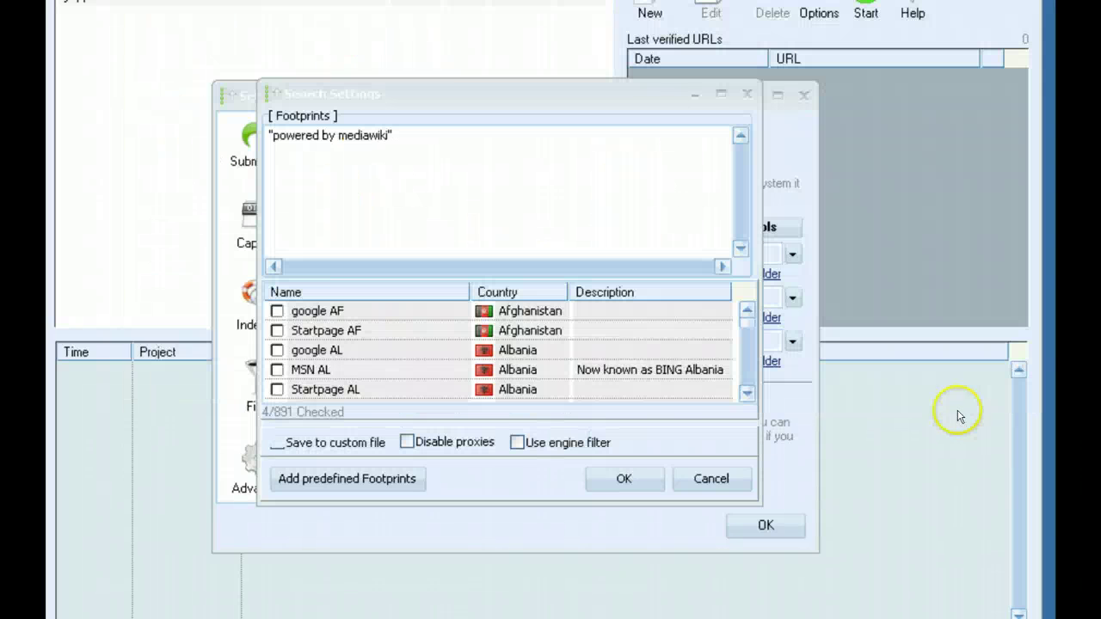
click(425, 444)
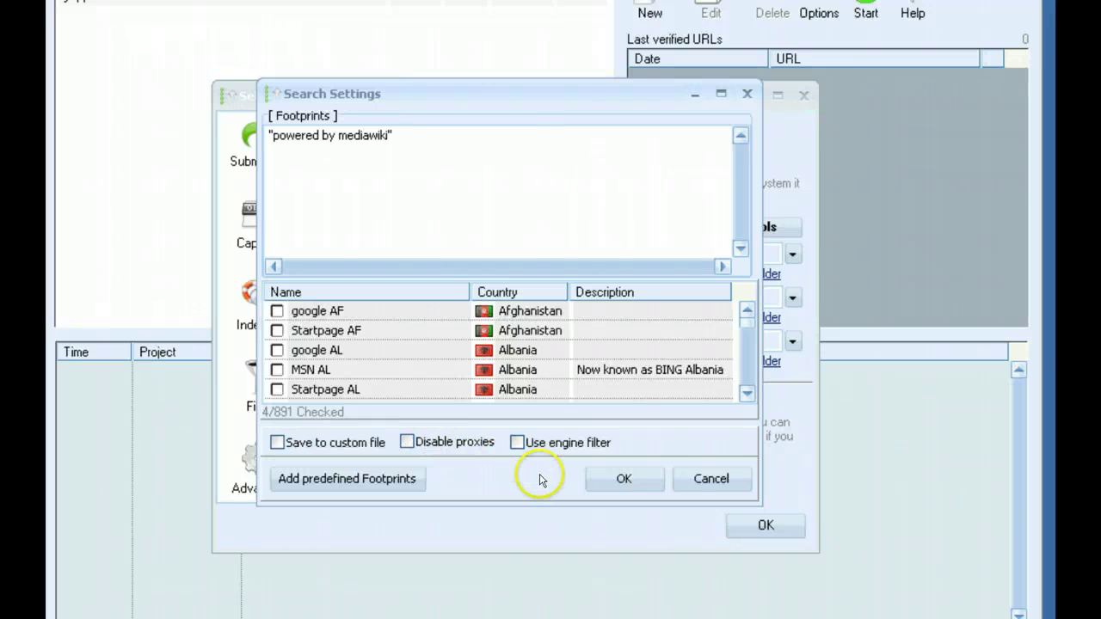
Step: Enable the engine filter for the search and uncheck all engines in its list
click(517, 444)
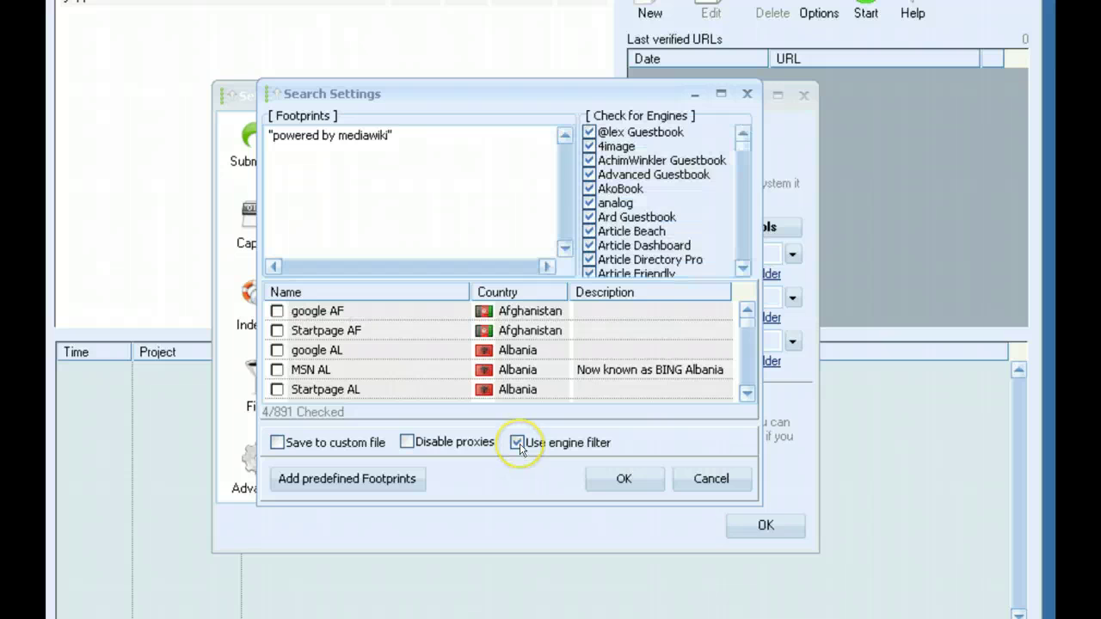
right_click(618, 195)
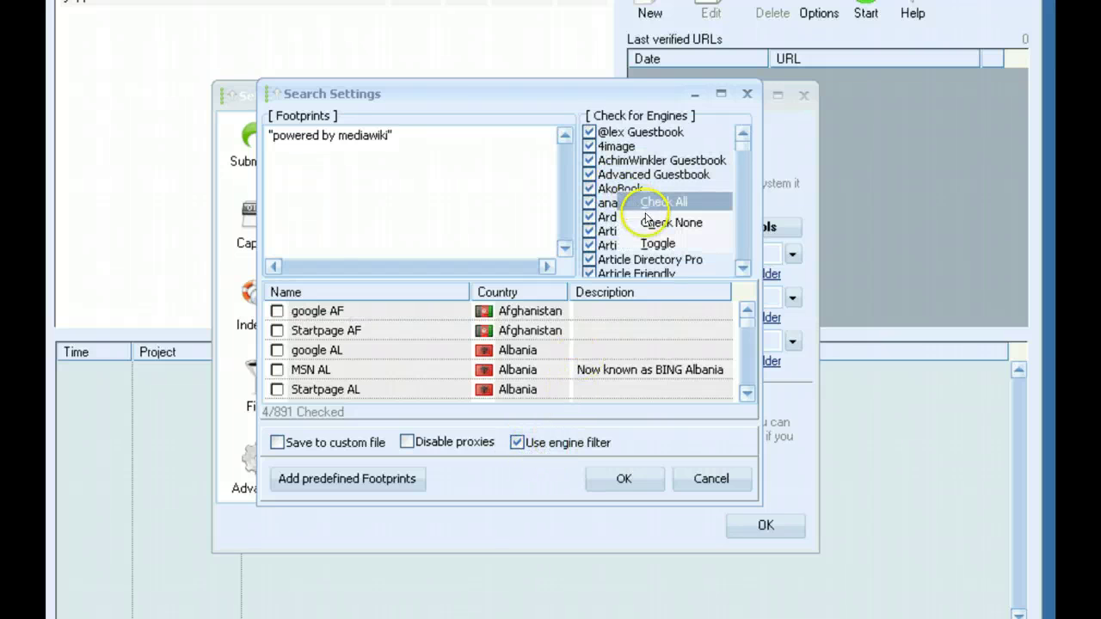
click(354, 208)
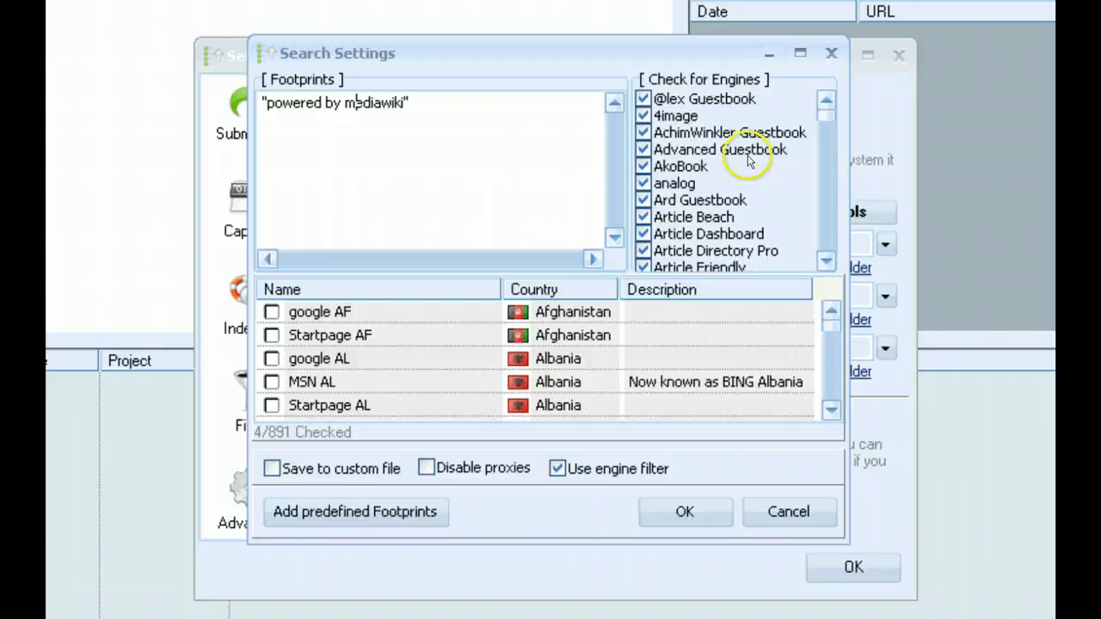
right_click(694, 171)
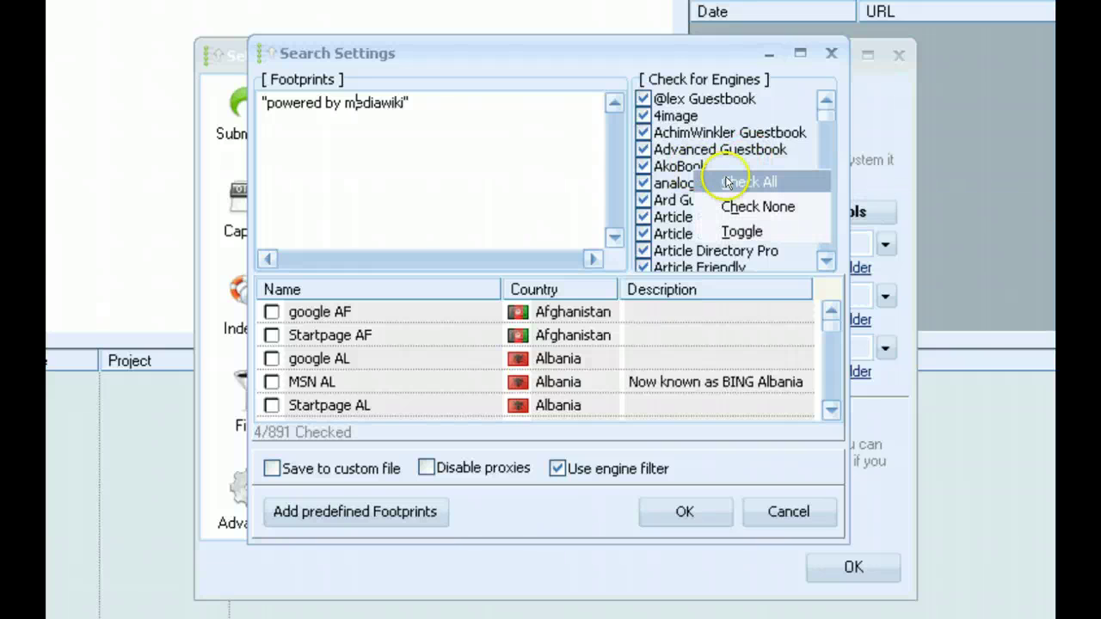
click(795, 209)
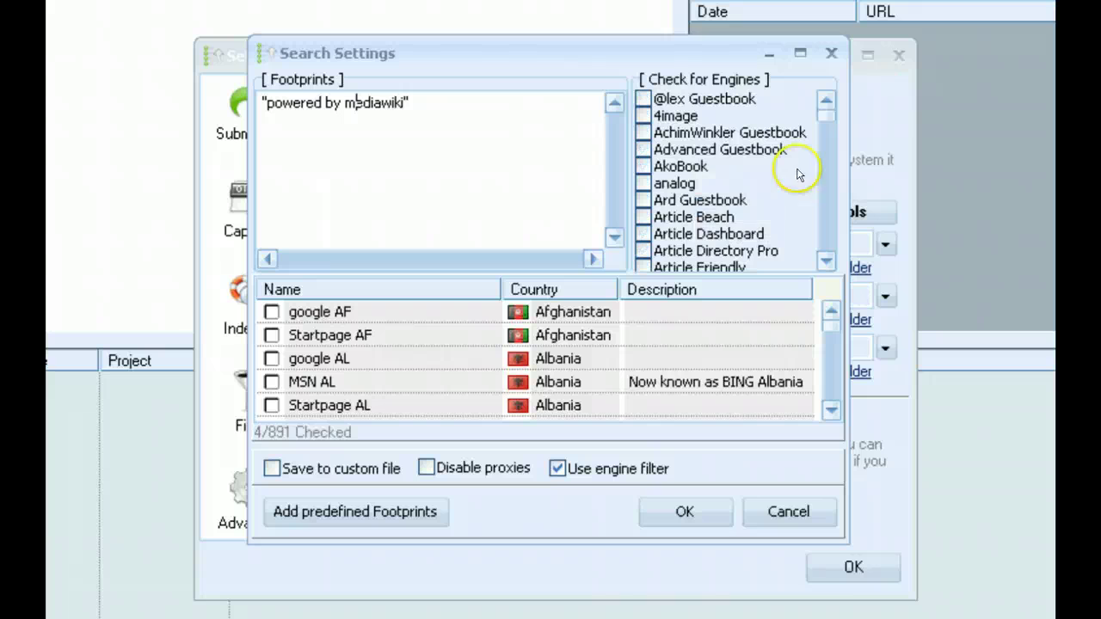
Step: Check only MediaWiki in the list of engines to check for
drag(830, 112, 827, 191)
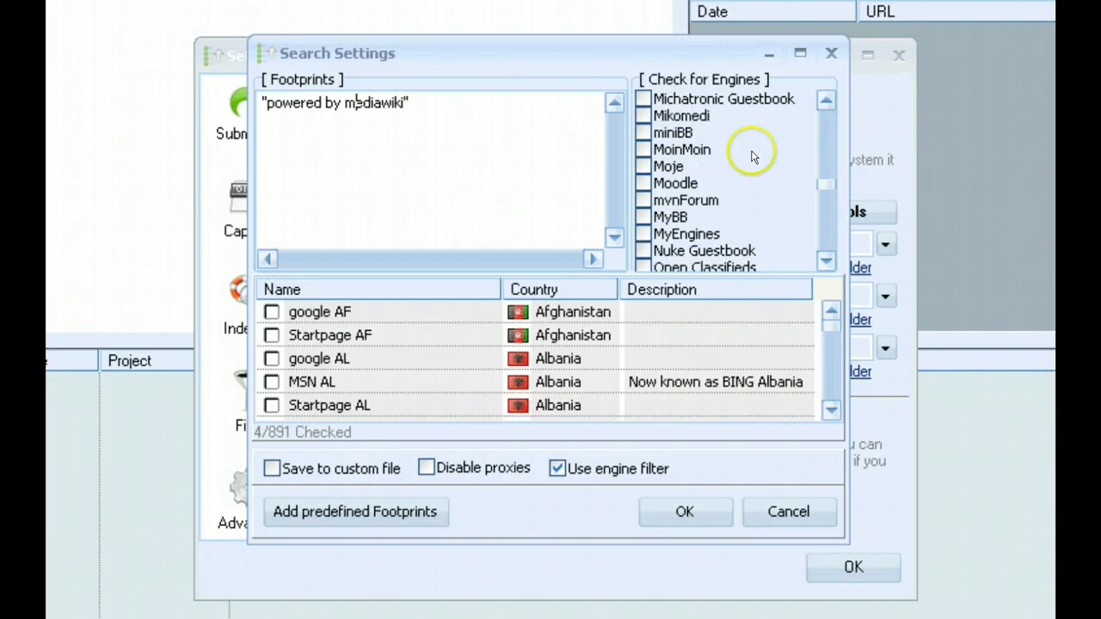
scroll(747, 147, up, 1)
scroll(747, 146, up, 1)
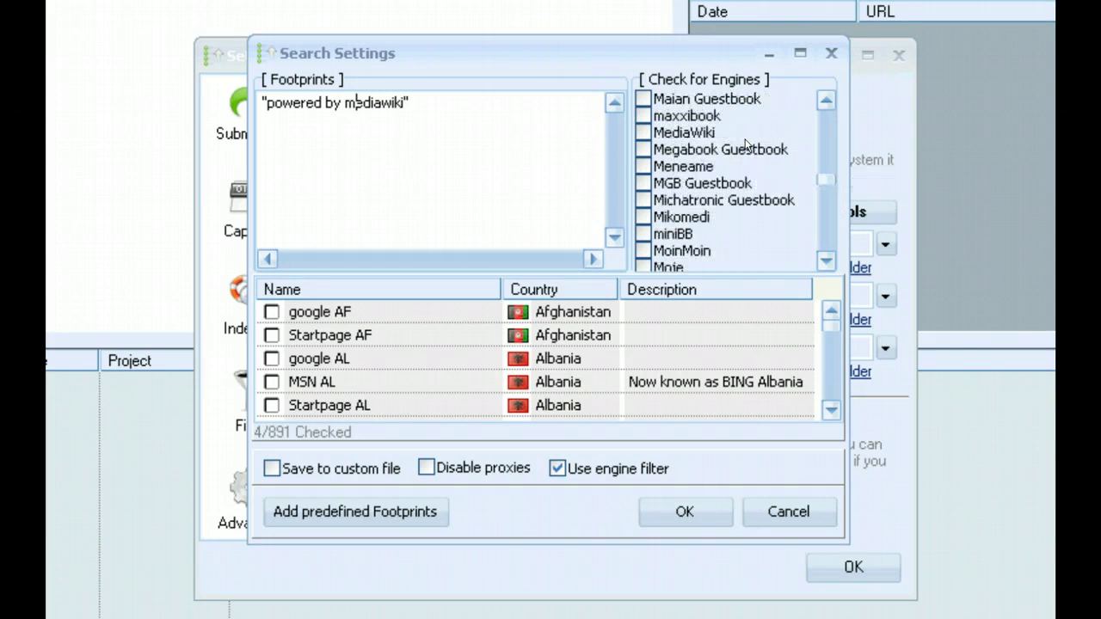
scroll(743, 148, up, 2)
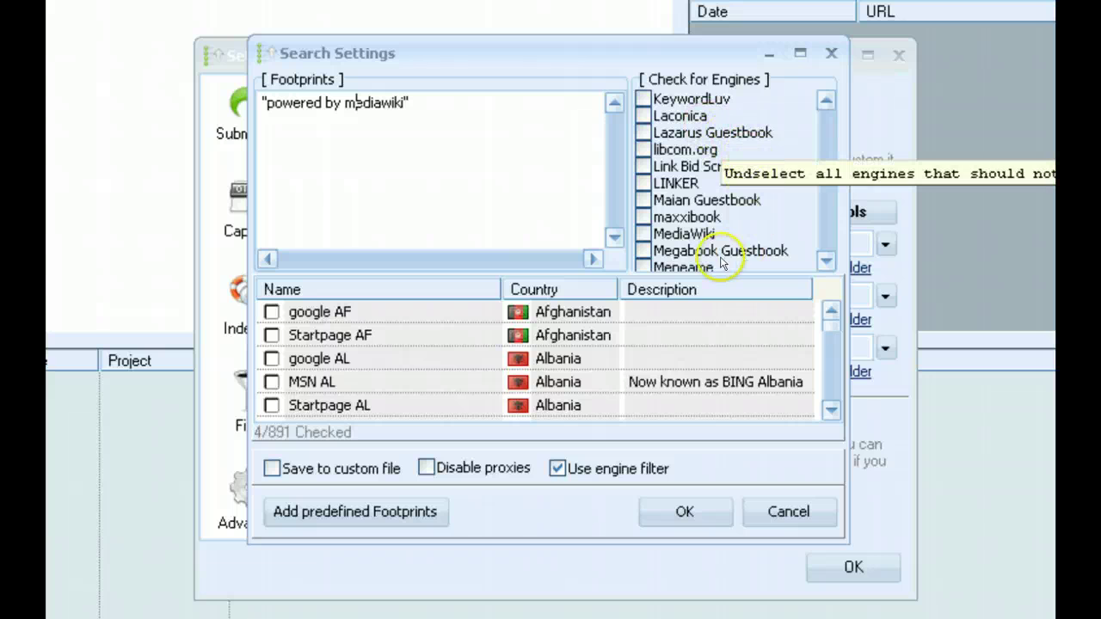
click(643, 235)
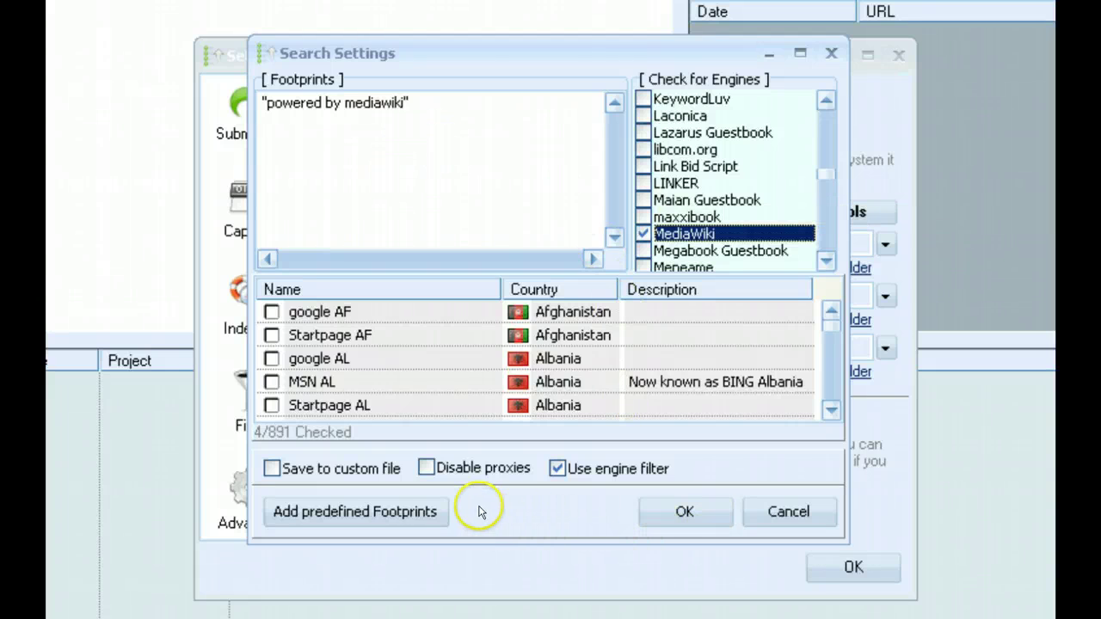
Step: Run the online URL search, abort it and close its progress window
click(682, 514)
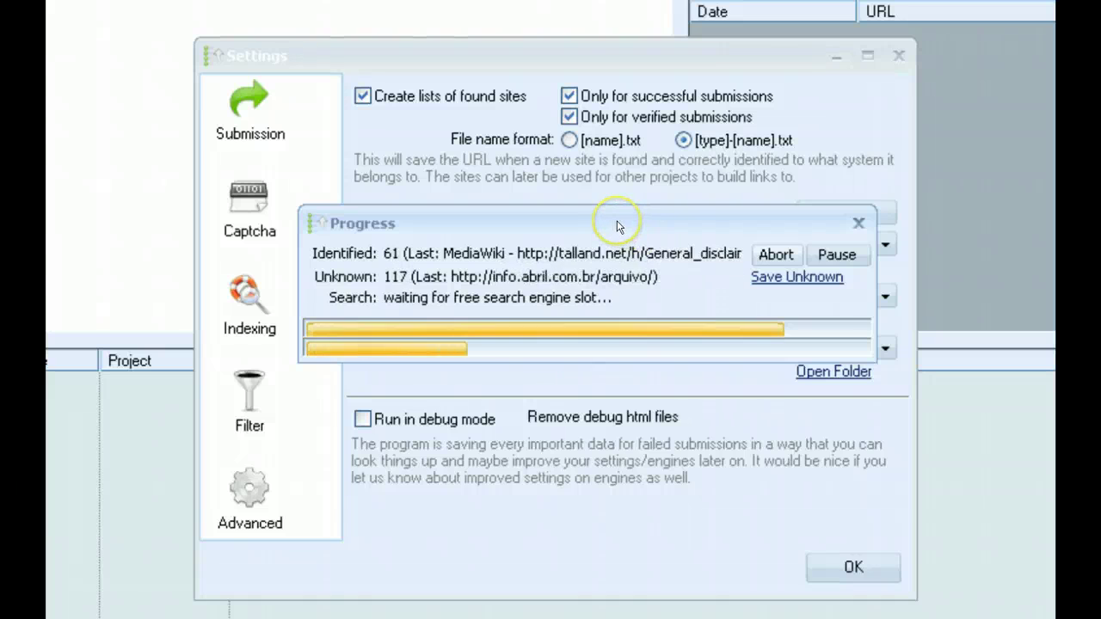
drag(617, 226, 636, 17)
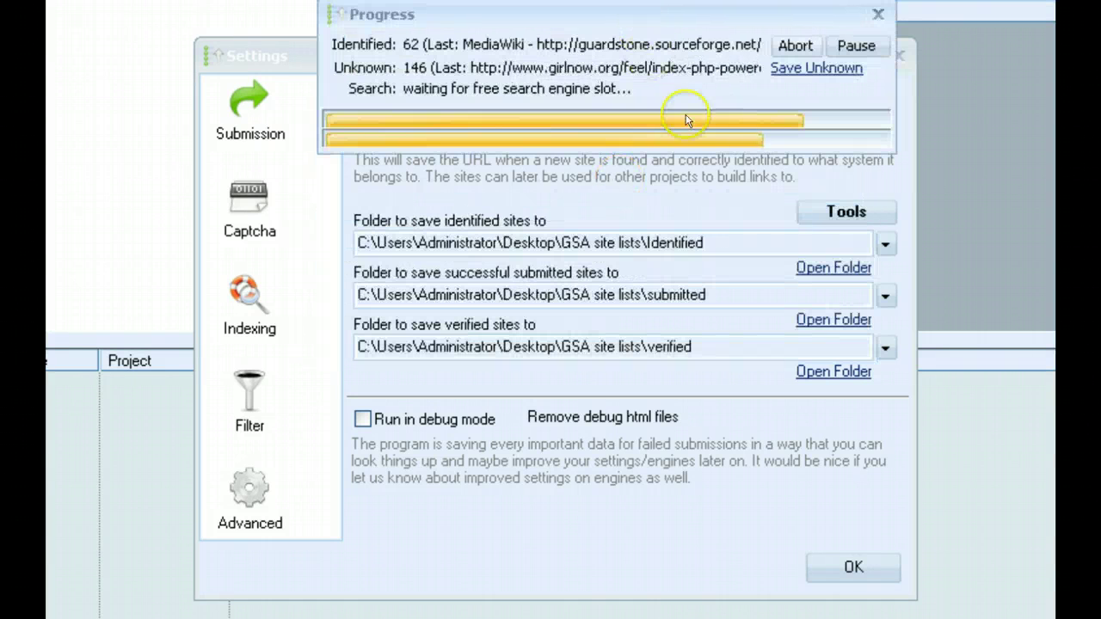
click(798, 44)
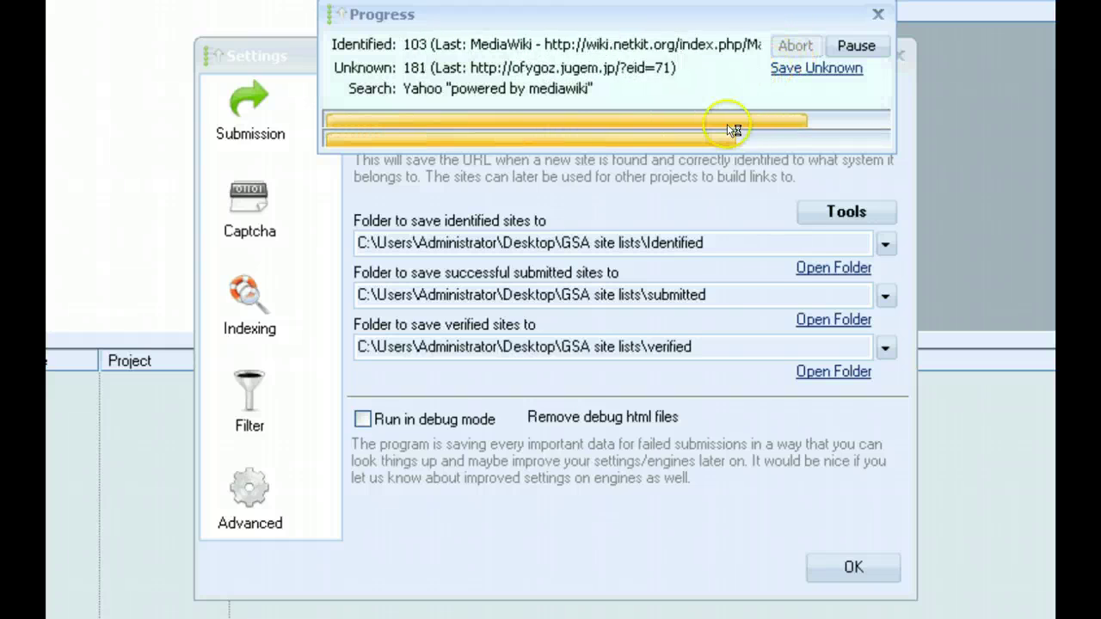
drag(545, 15, 557, 174)
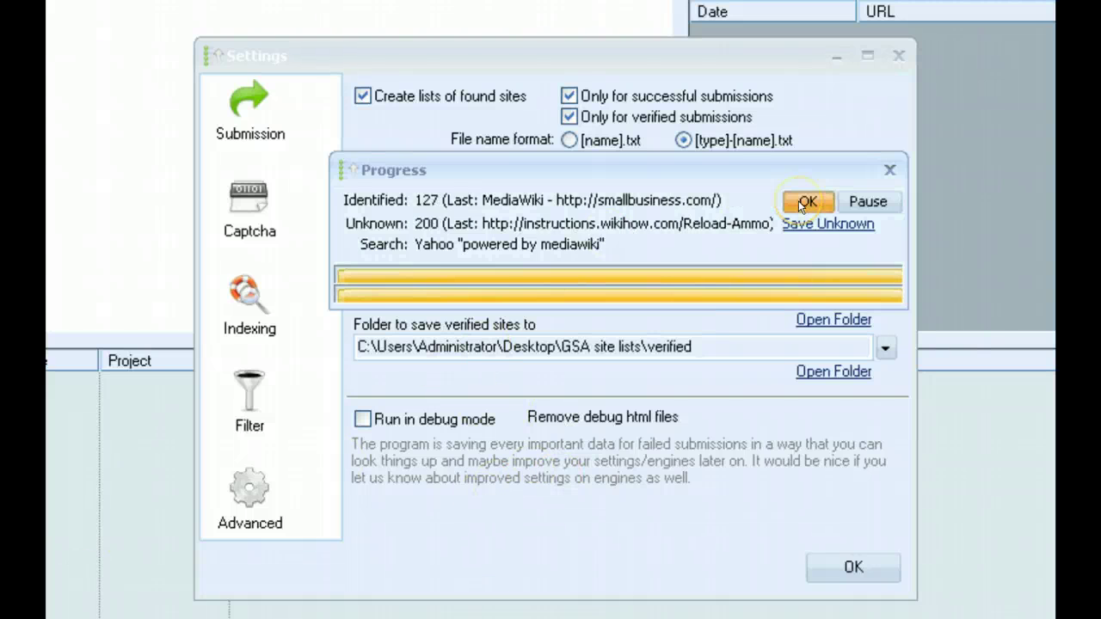
click(796, 202)
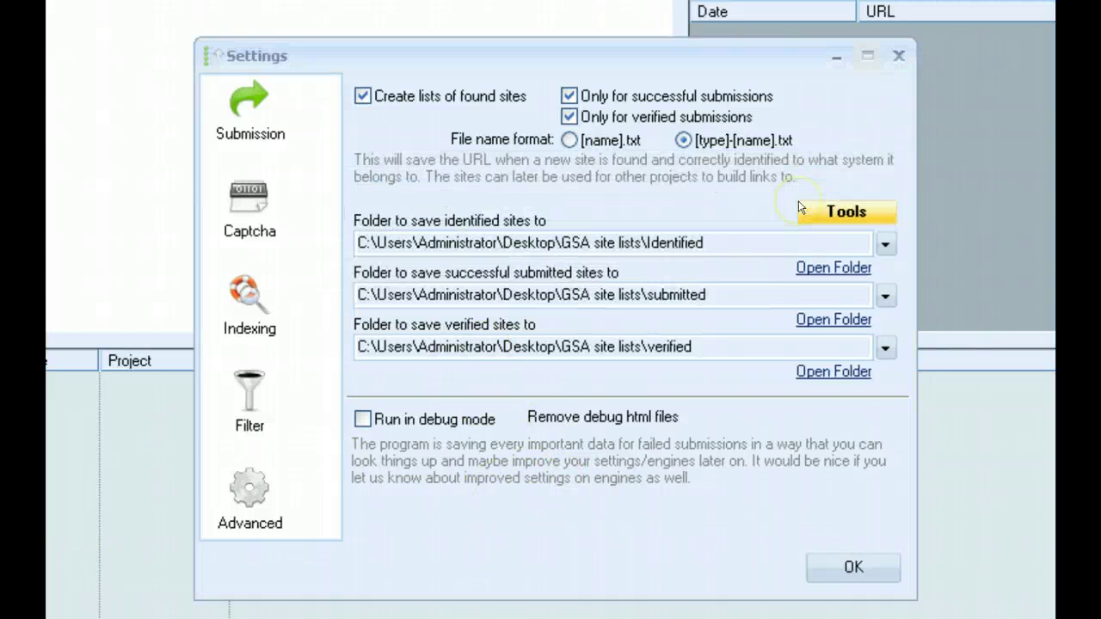
Step: Examine the URLs in the sitelist_MediaWiki file of the identified sites folder, closing the file and folder
click(821, 273)
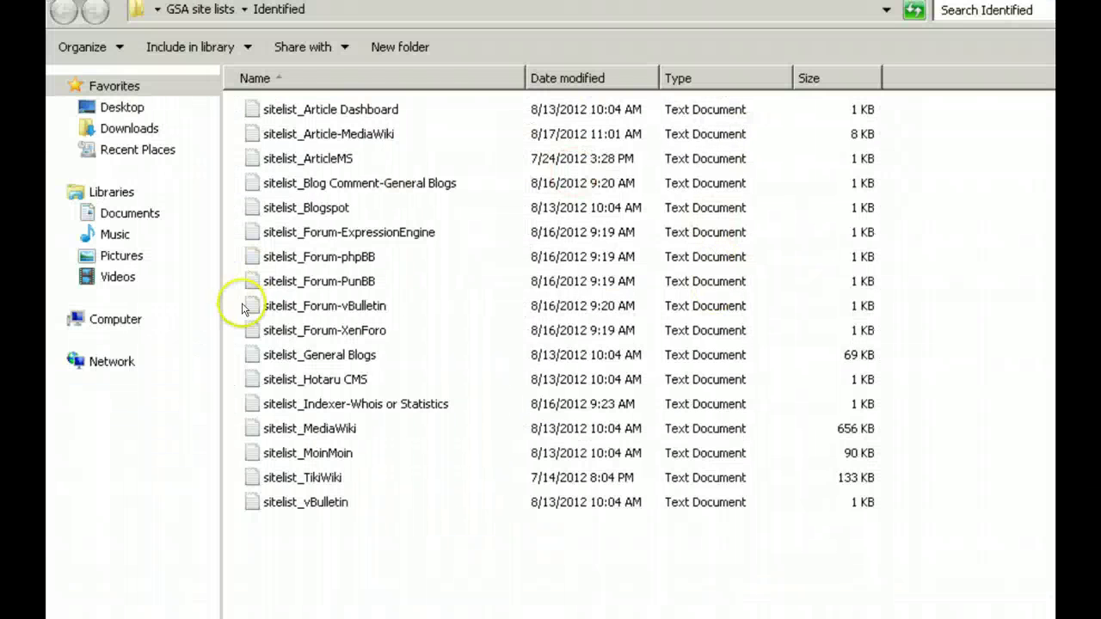
click(353, 429)
double_click(353, 428)
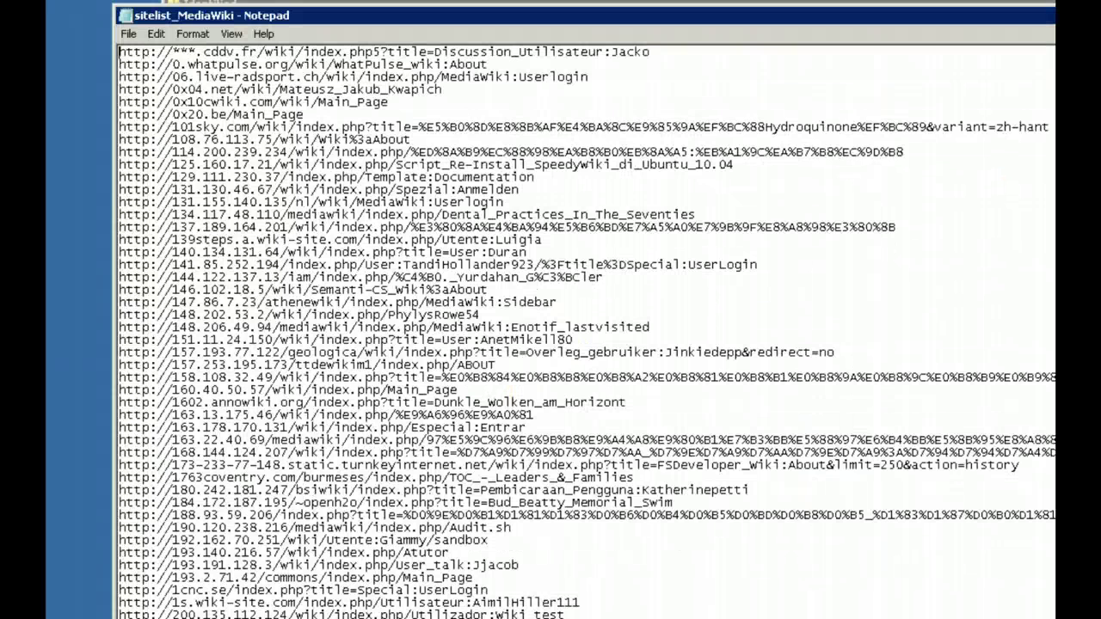
key(alt+F4)
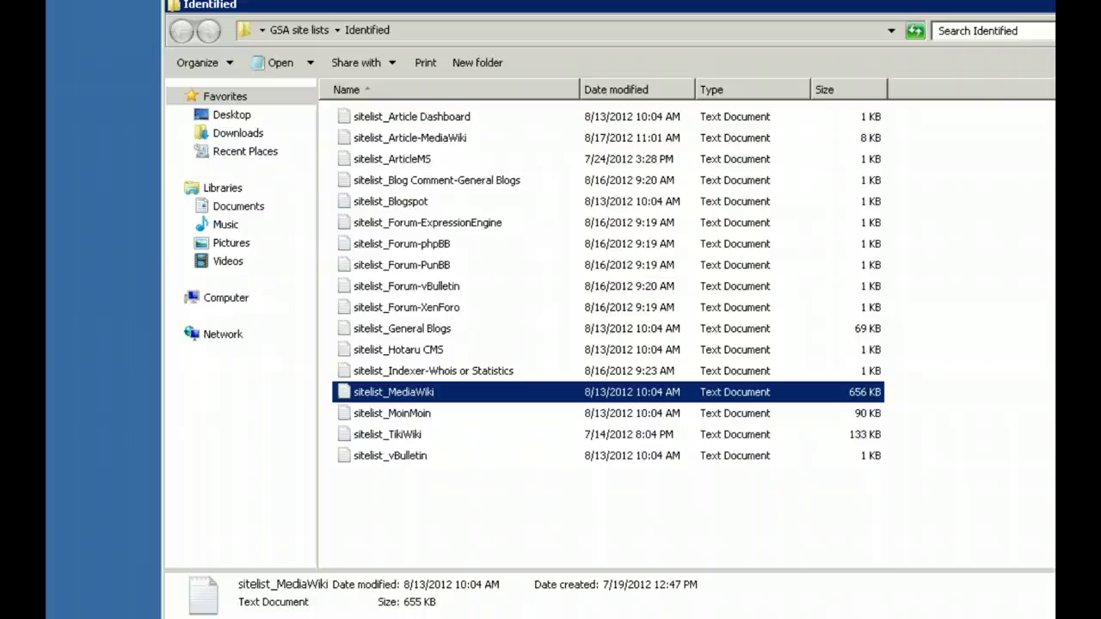
key(alt+F4)
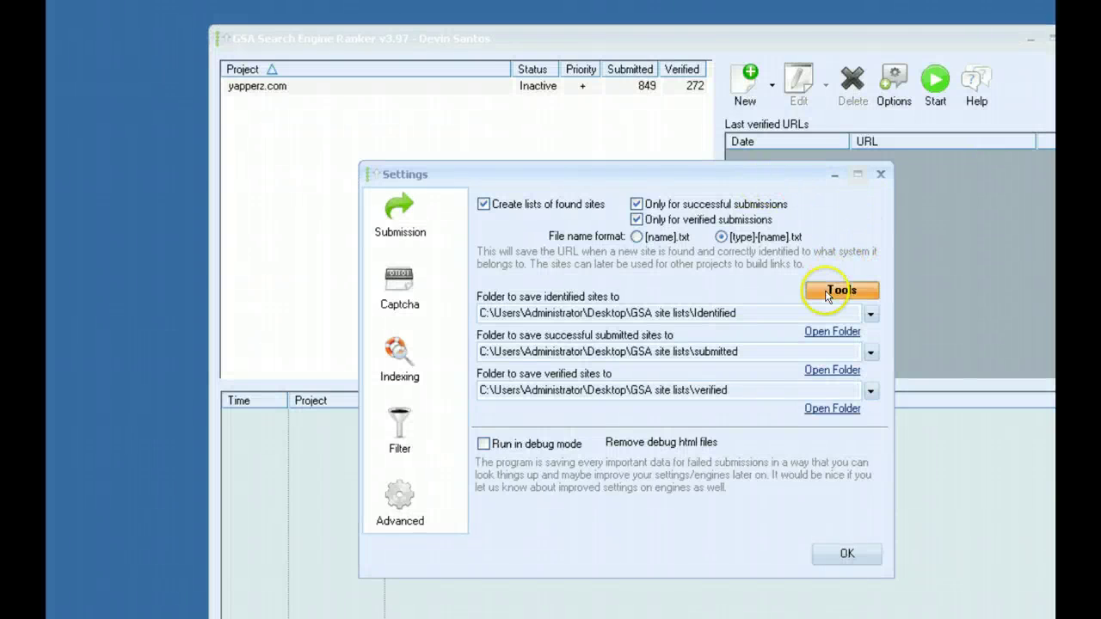
Step: View the settings for searching URLs online again and close them without starting a search
click(830, 294)
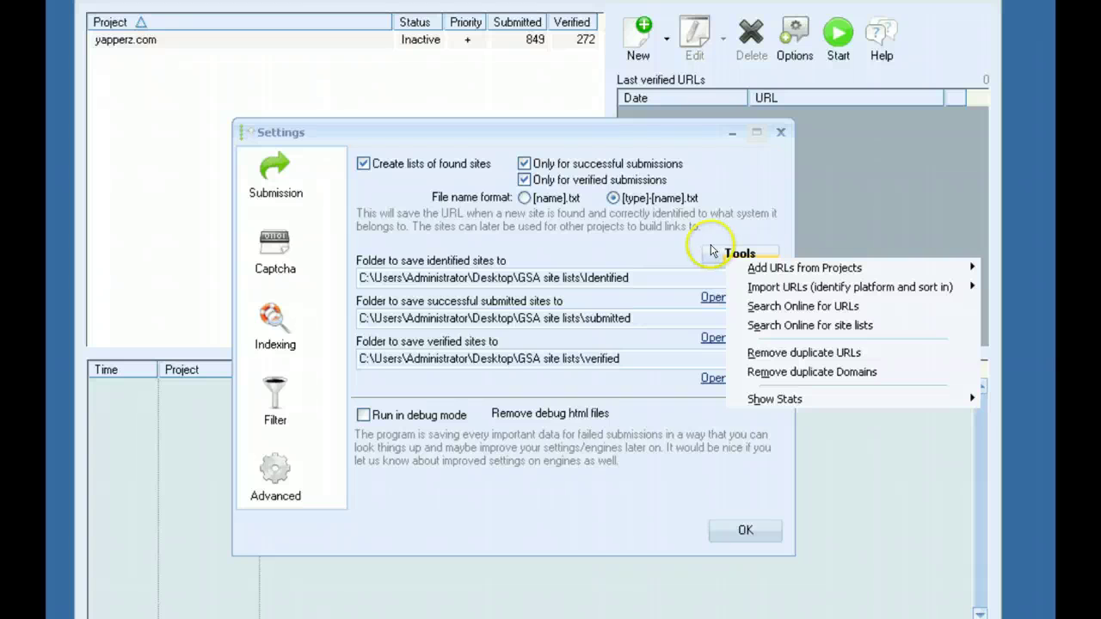
click(802, 311)
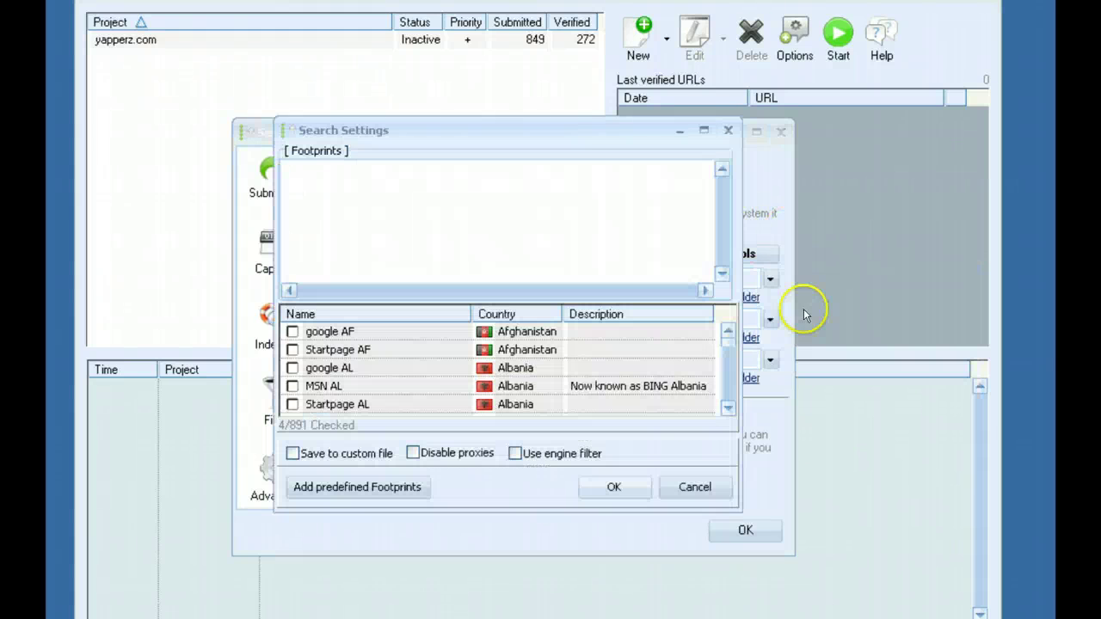
click(728, 132)
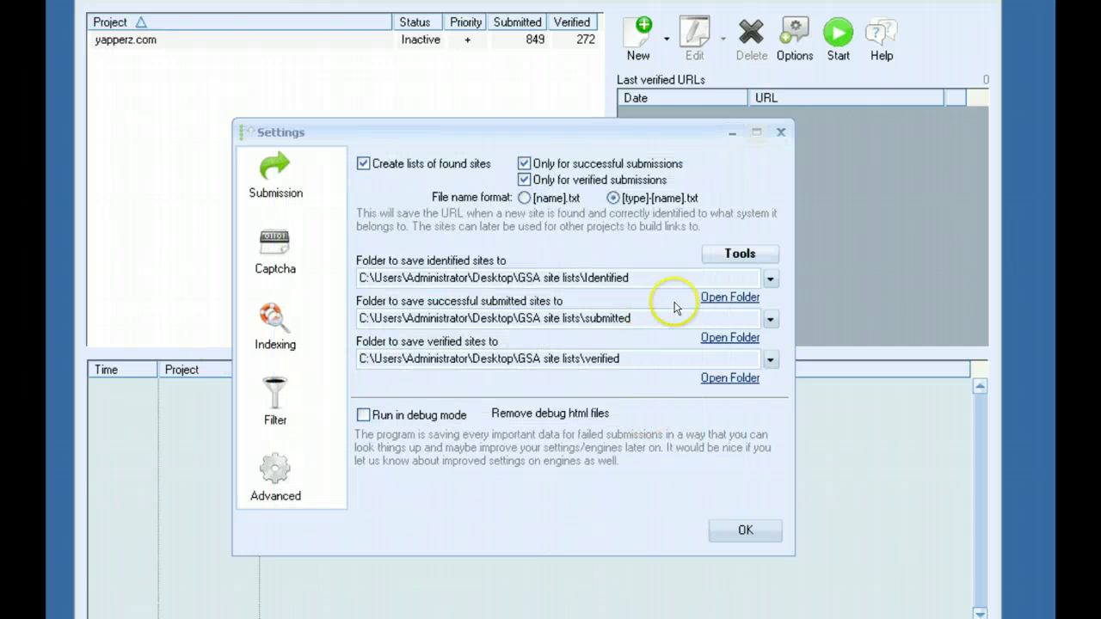
Step: Open the settings for searching URLs online and add the predefined article footprints for Article Directory Pro
click(738, 253)
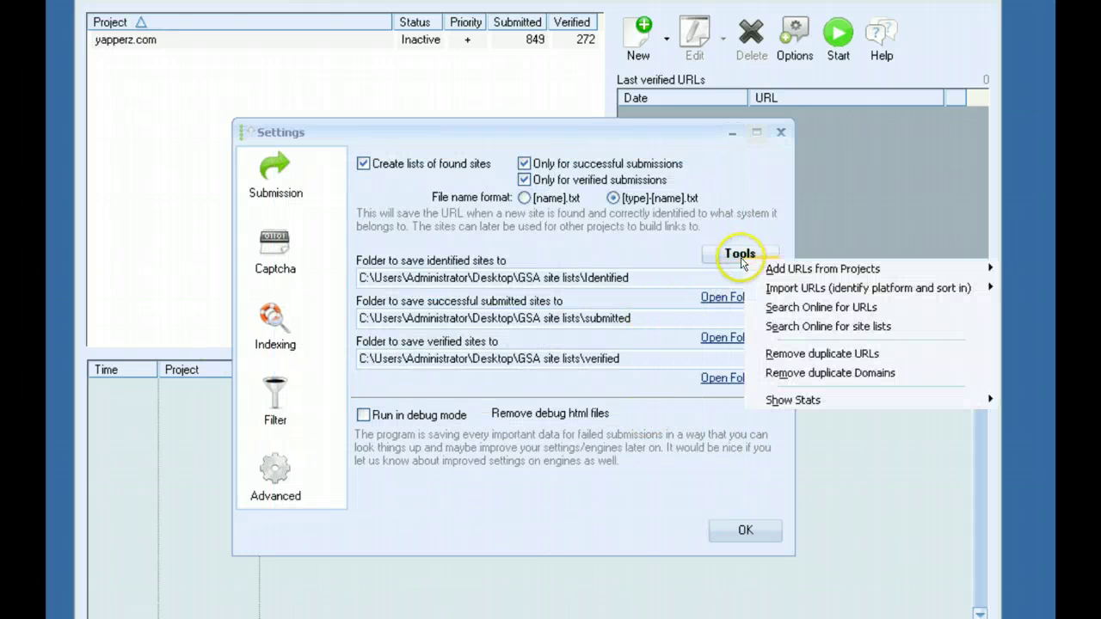
click(777, 307)
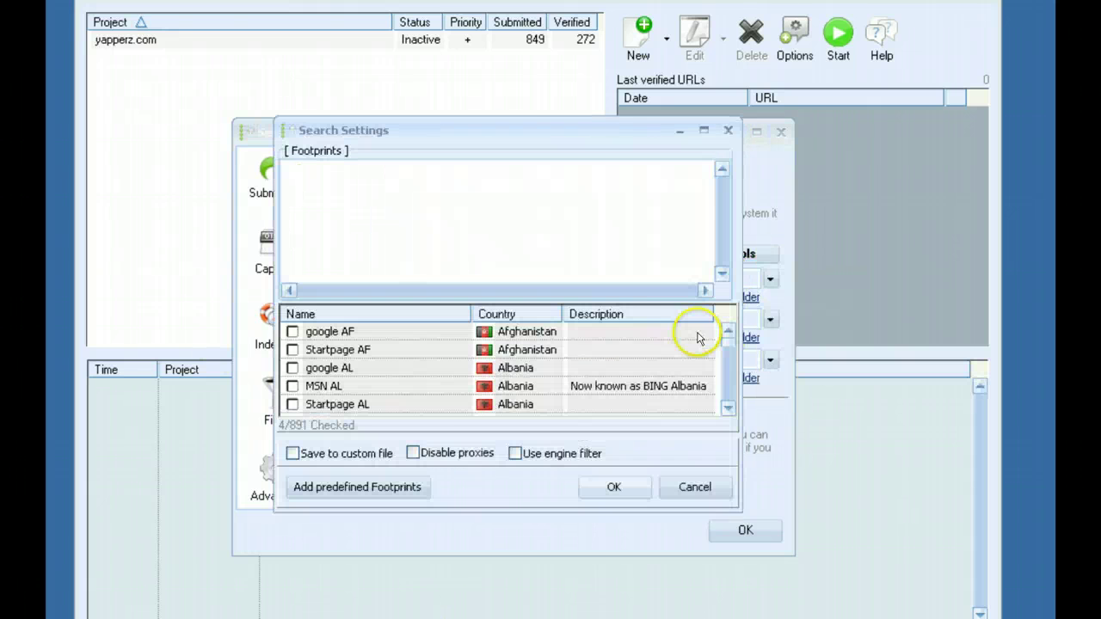
click(415, 228)
click(370, 488)
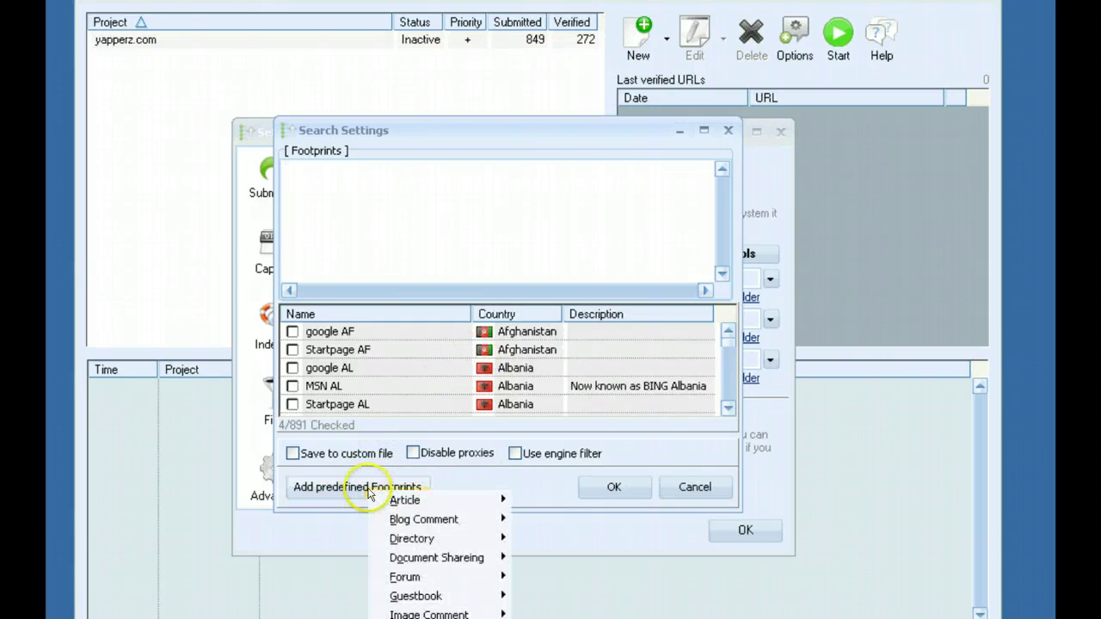
mouse_move(423, 500)
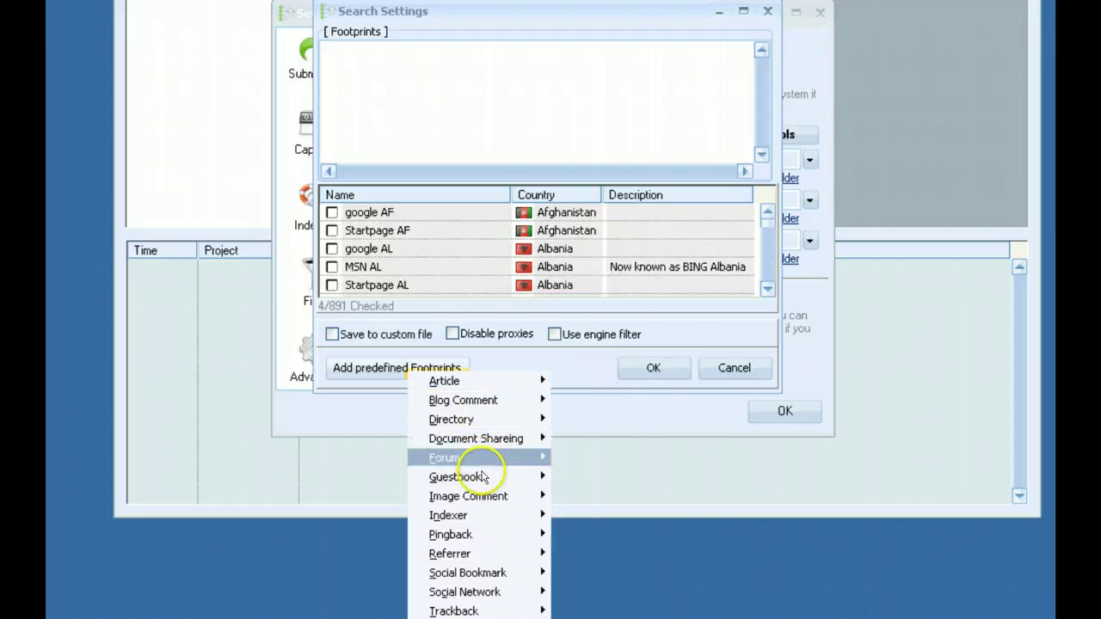
mouse_move(484, 475)
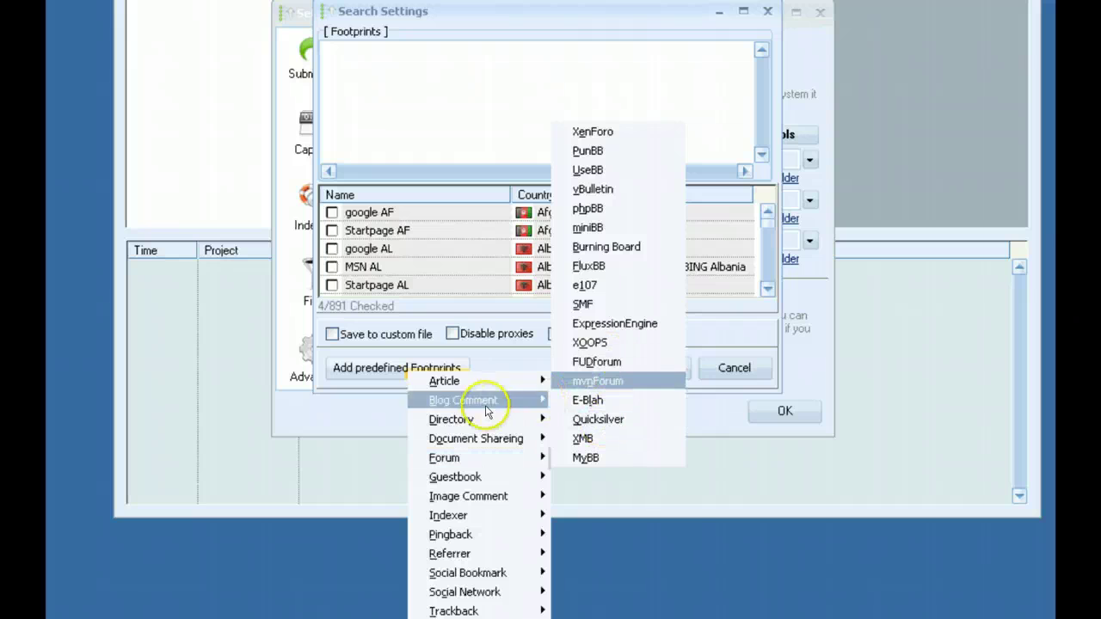
mouse_move(484, 380)
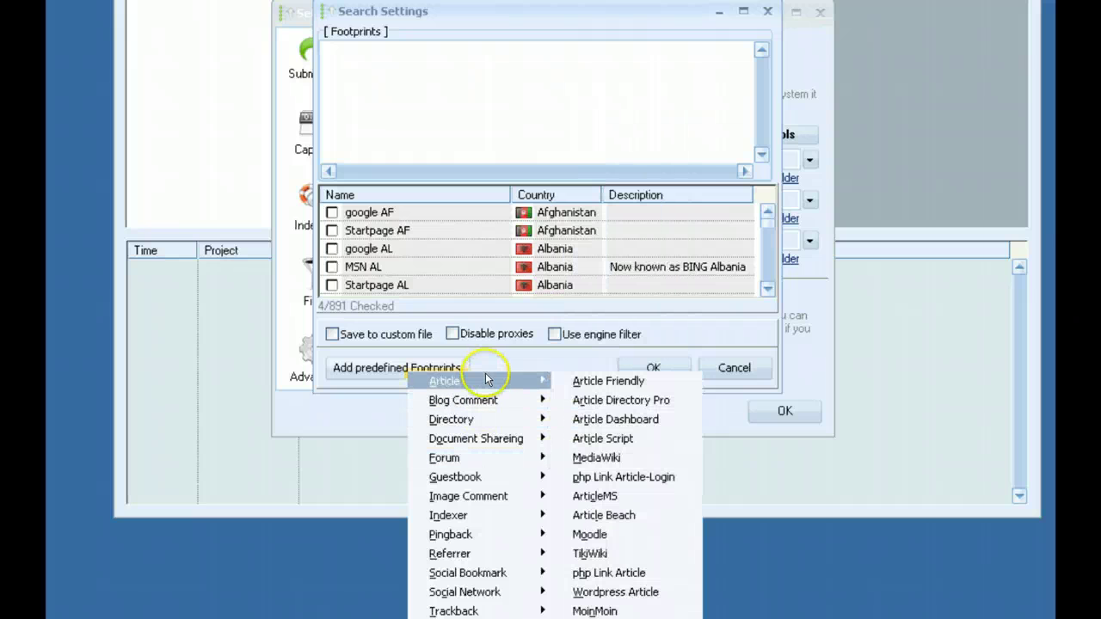
click(624, 401)
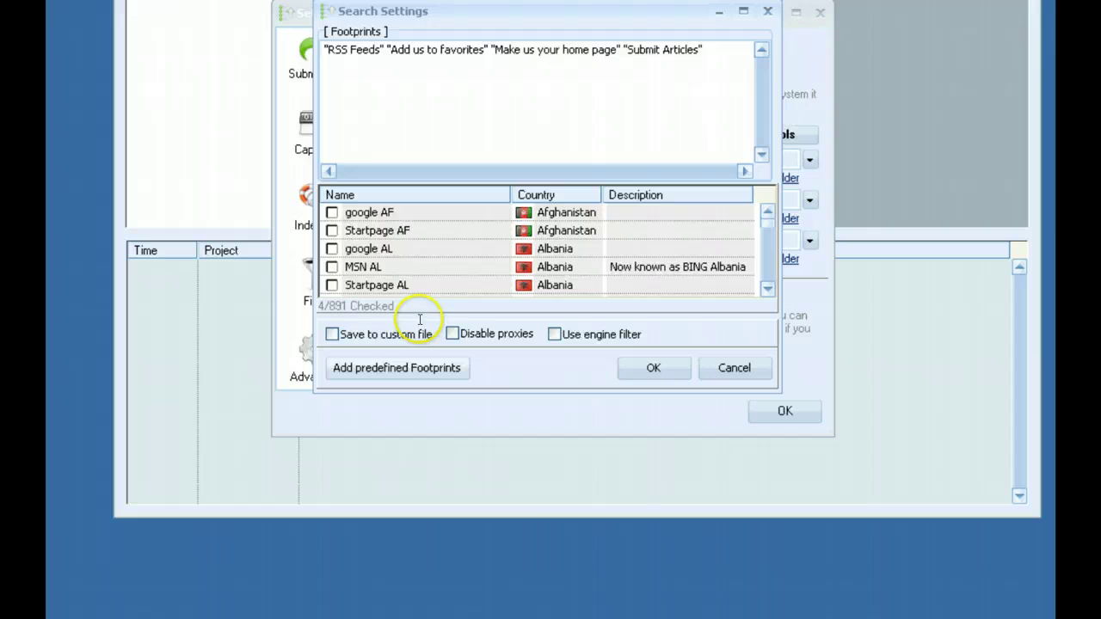
Step: Add the predefined MediaWiki article footprints, review the footprint list and cancel the search settings
click(395, 370)
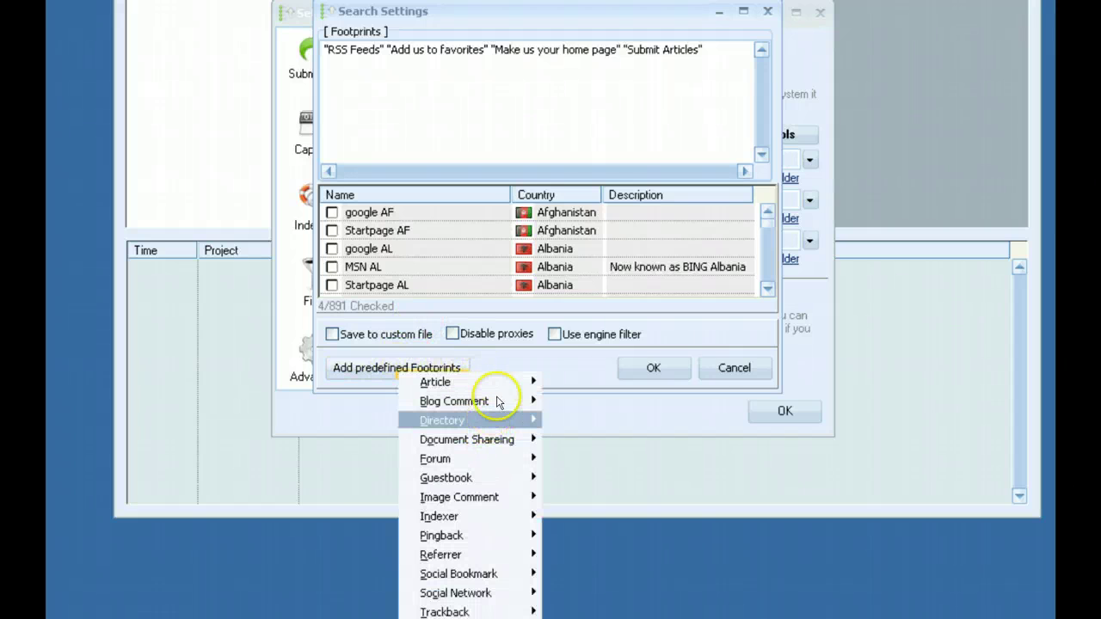
mouse_move(497, 388)
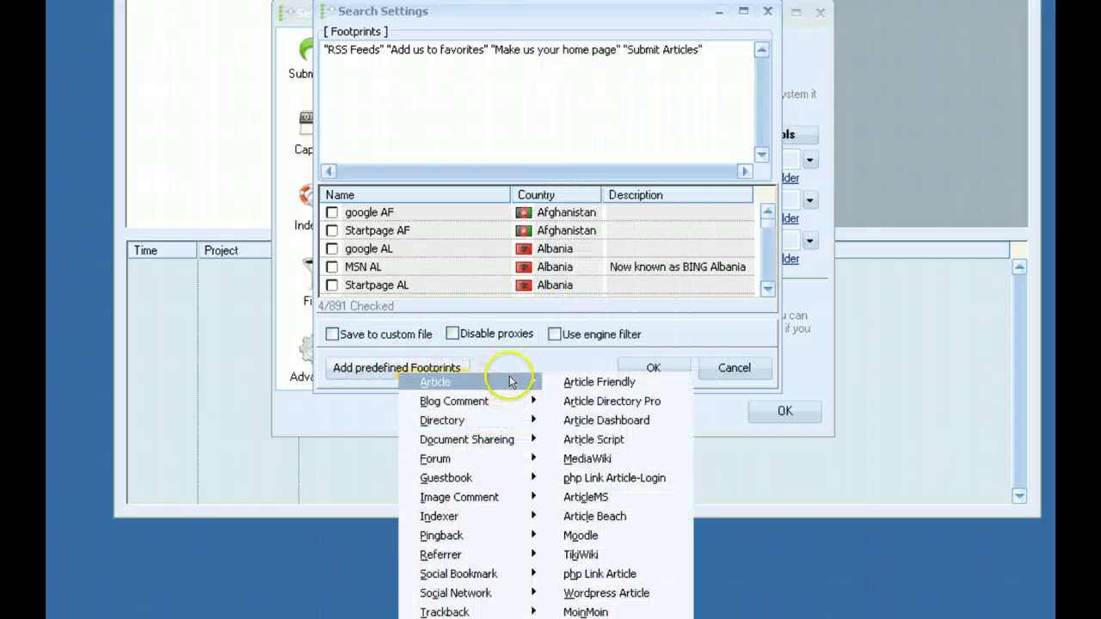
click(581, 454)
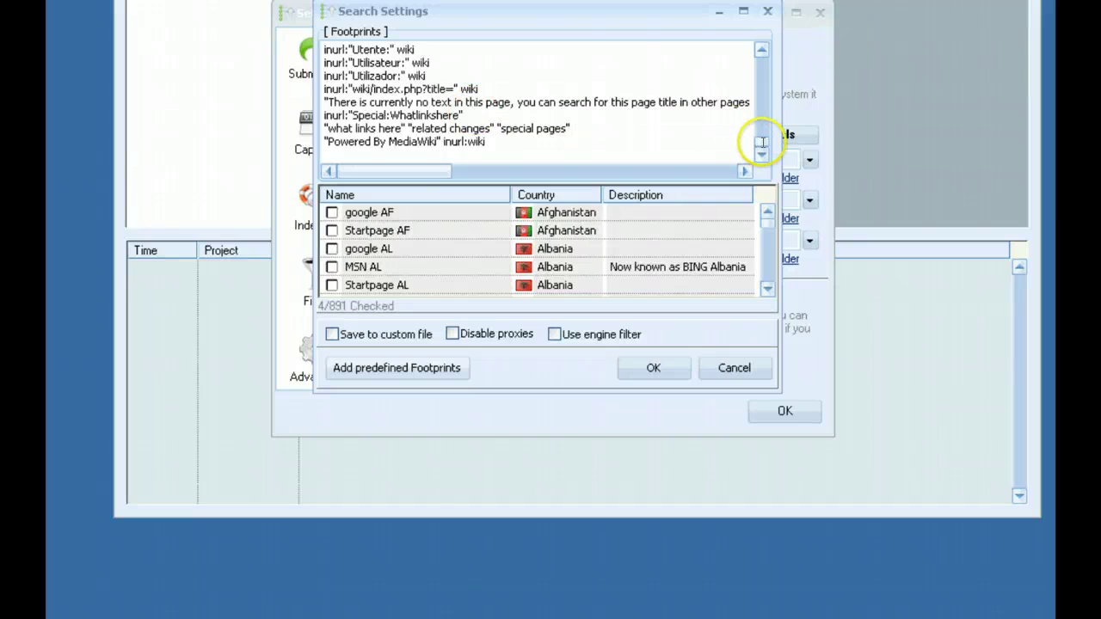
drag(761, 140, 768, 75)
drag(768, 182, 767, 162)
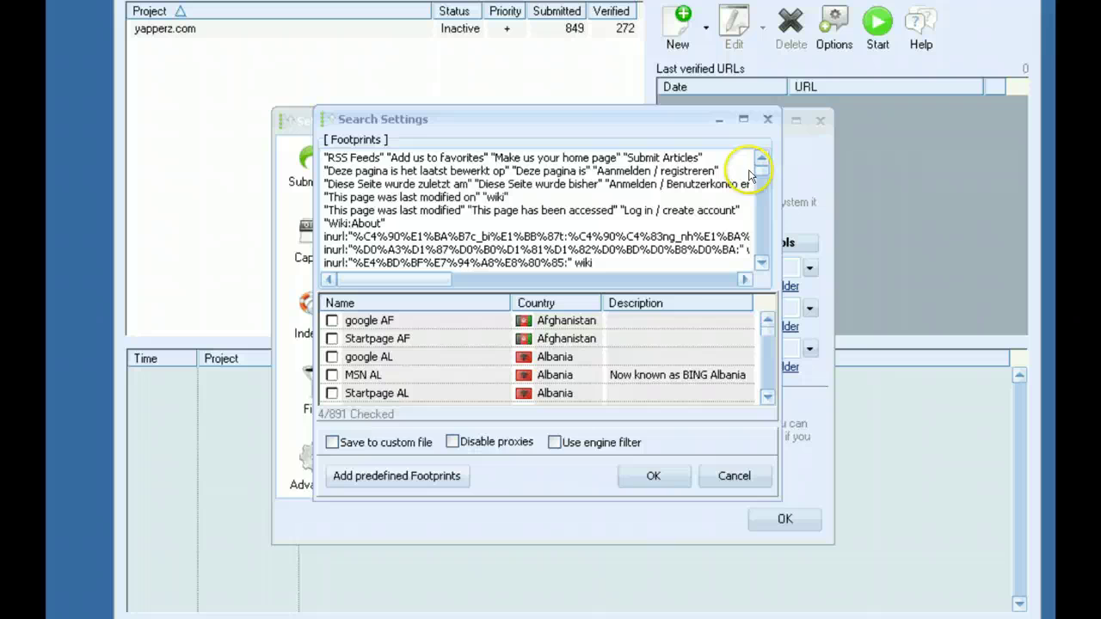
click(735, 477)
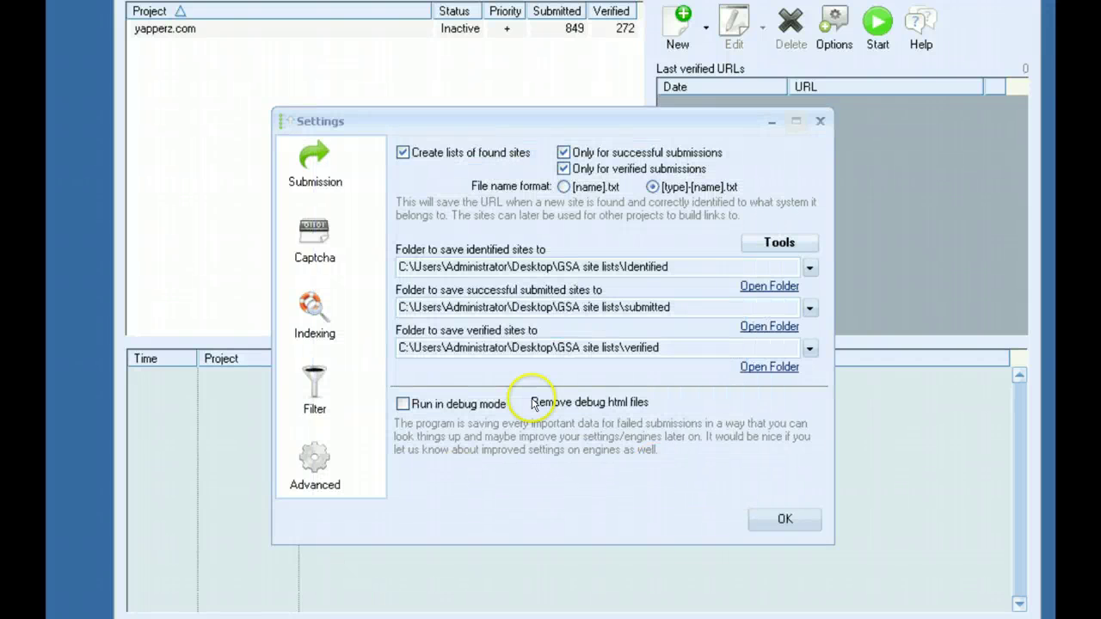
Step: Open the settings for searching site lists online and choose pastebin.com as the paste site for the footprints
click(781, 244)
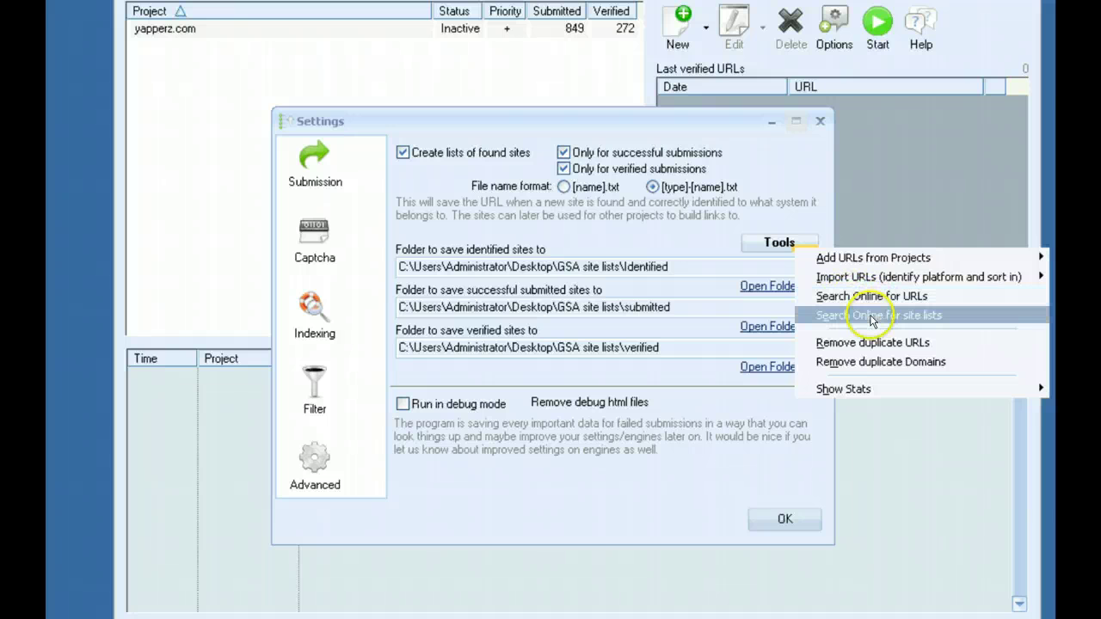
click(872, 317)
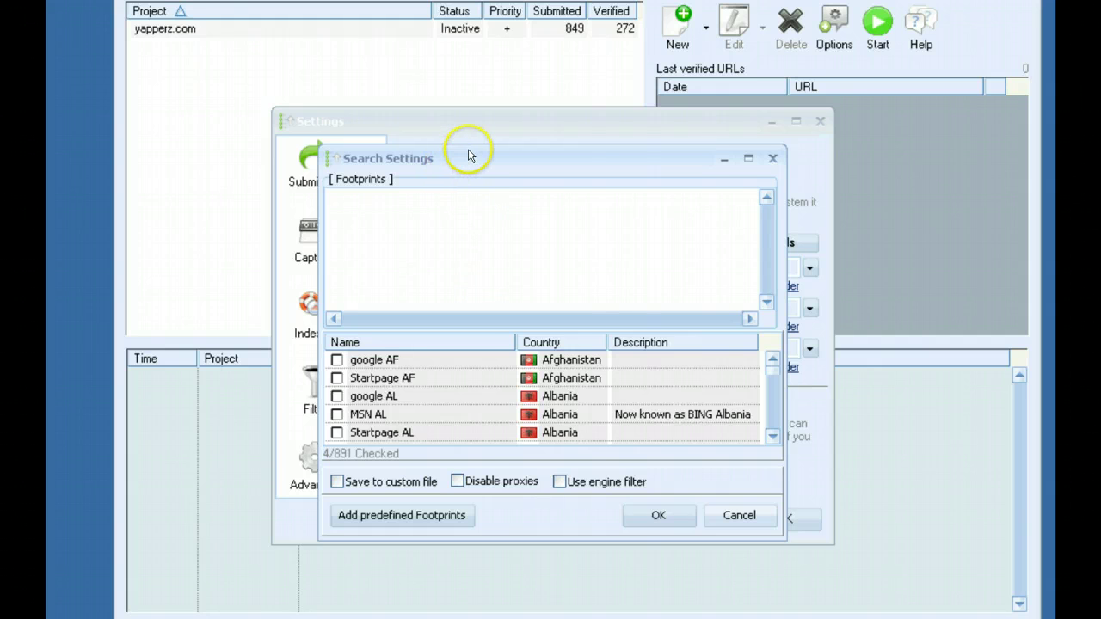
drag(469, 156, 487, 146)
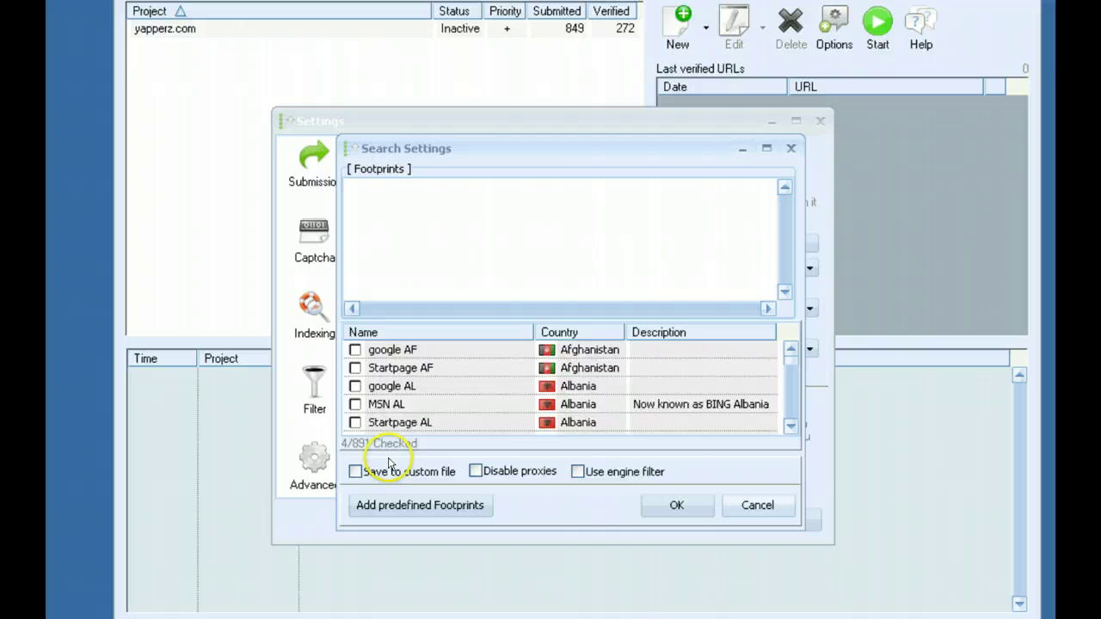
click(414, 505)
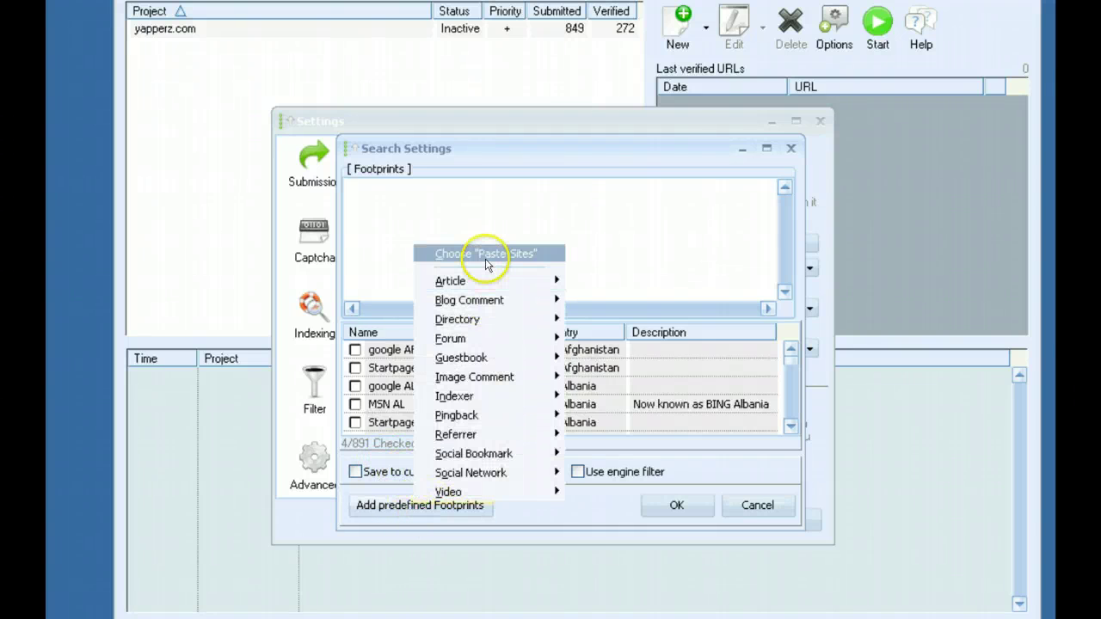
click(486, 258)
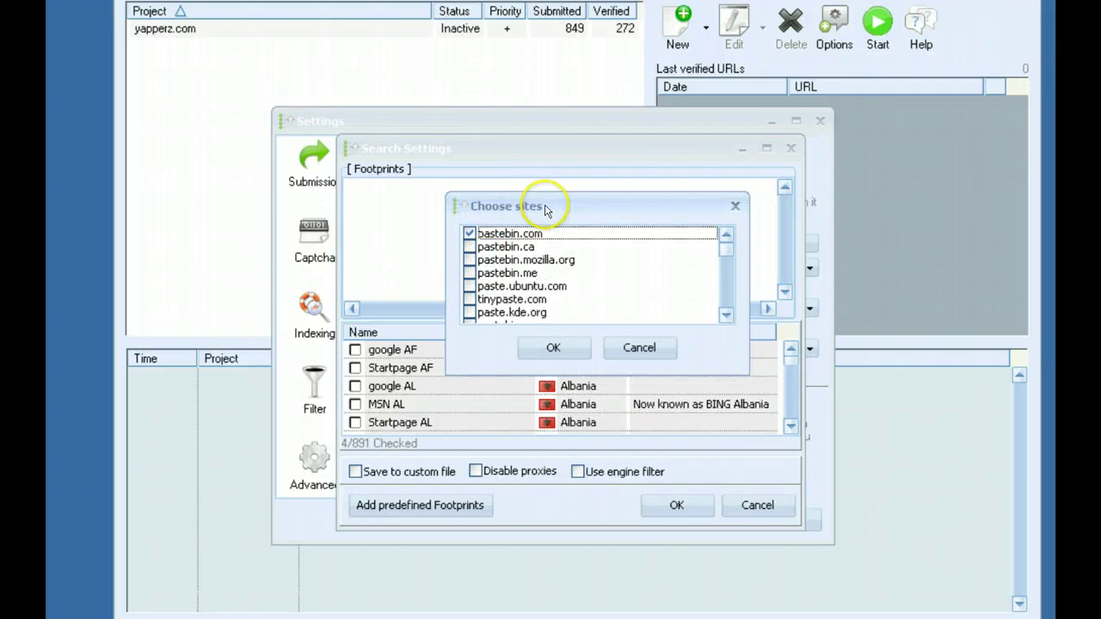
drag(545, 208, 484, 209)
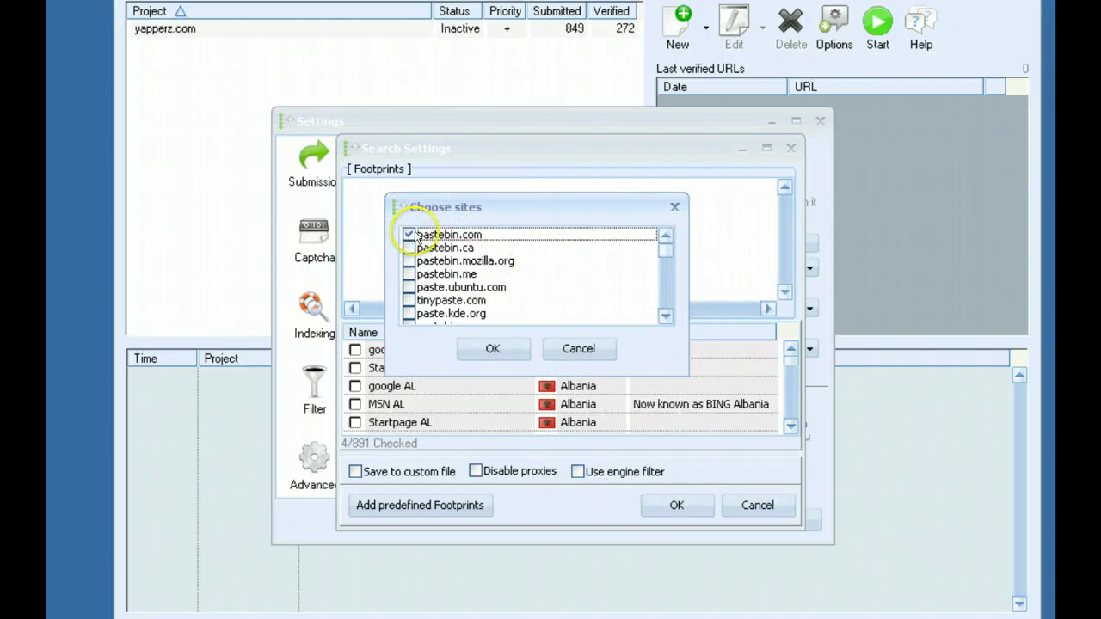
click(409, 234)
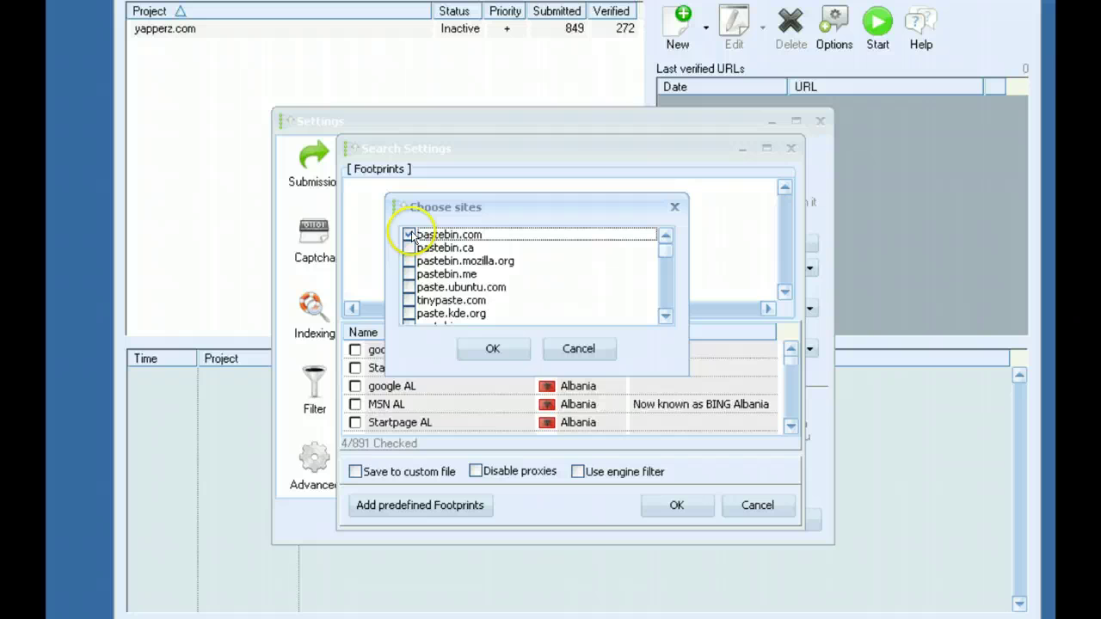
click(492, 349)
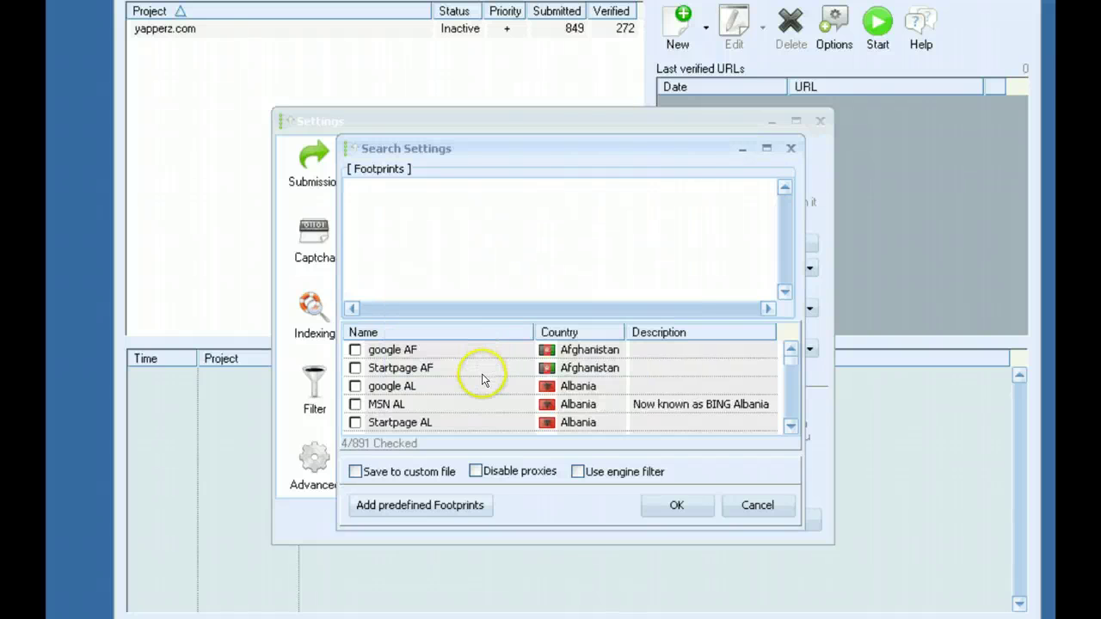
Step: Add the predefined MediaWiki article footprints to the site list search
click(447, 506)
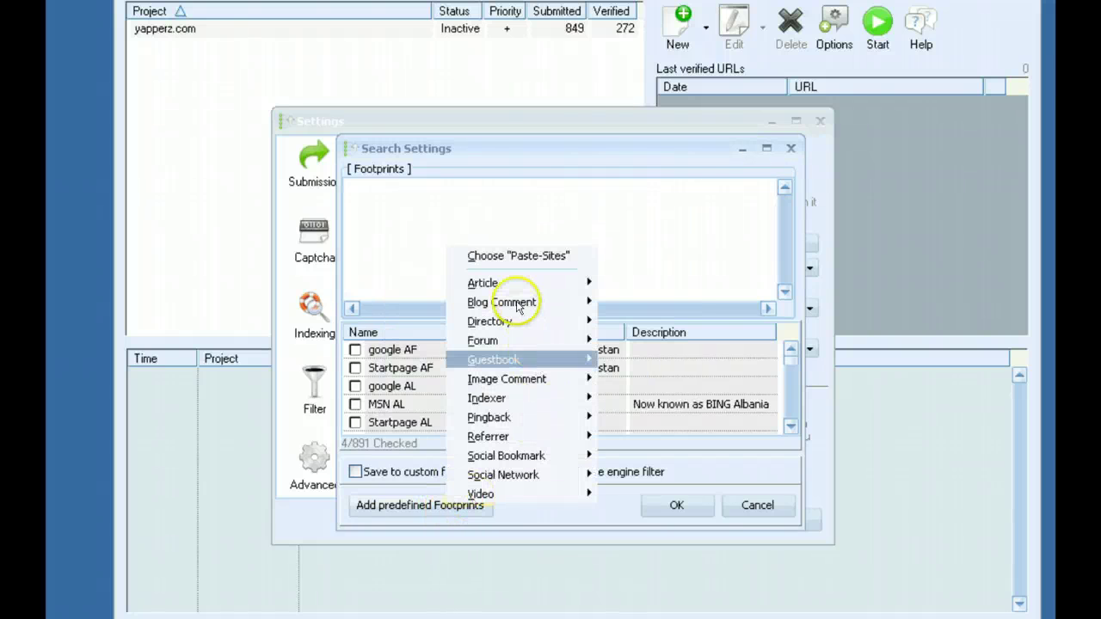
mouse_move(512, 280)
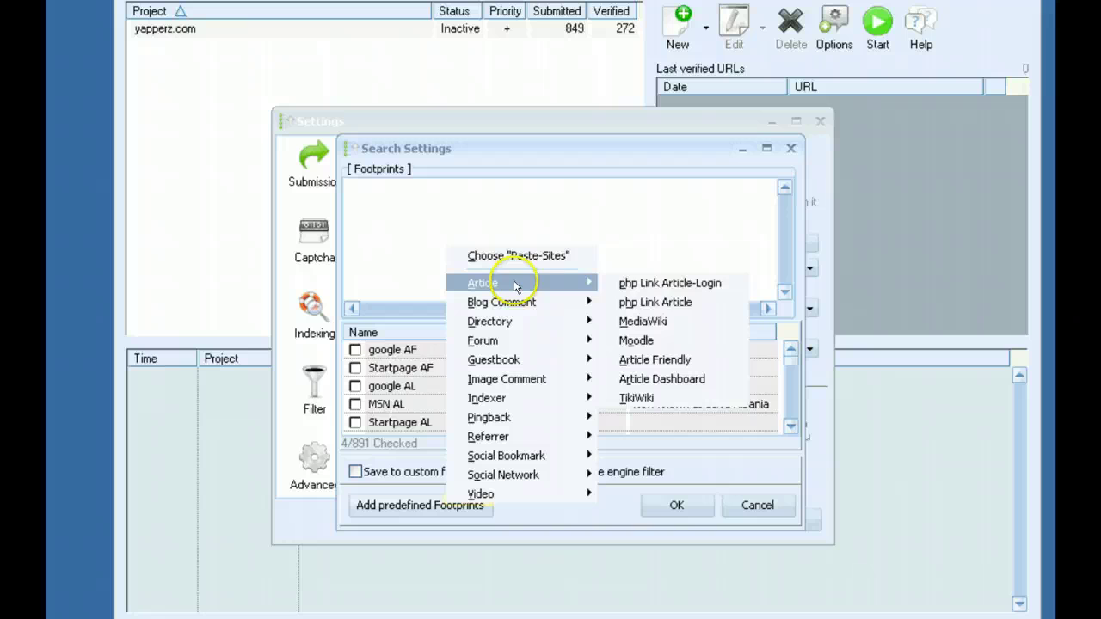
click(651, 323)
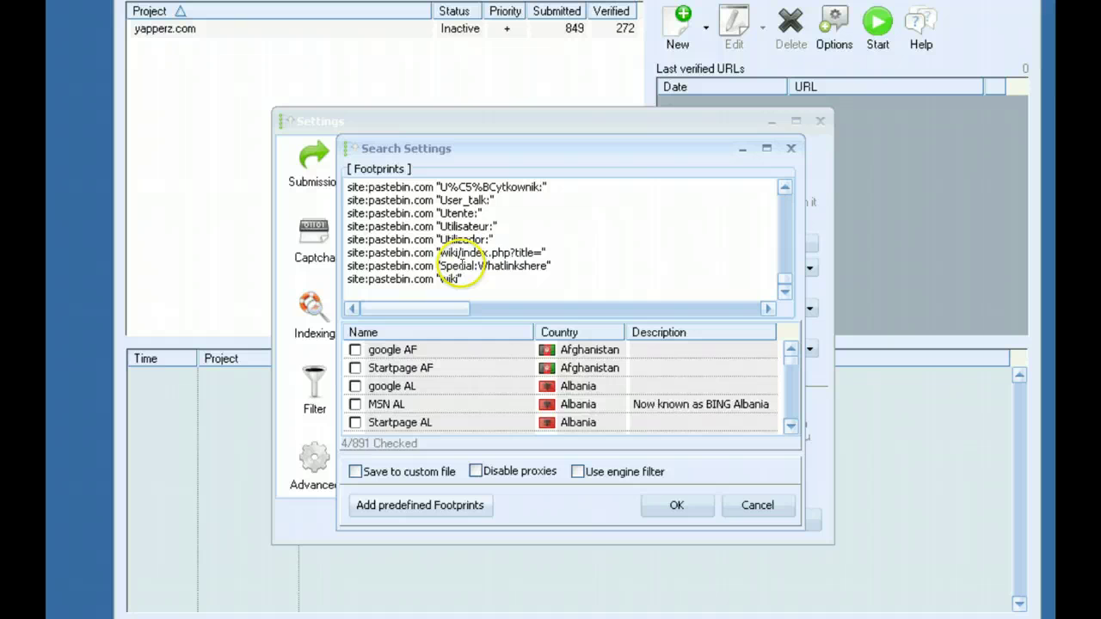
Step: Examine the pastebin.com MediaWiki footprints, including "/mediawiki/index.php", and cancel the search settings
drag(784, 281, 791, 184)
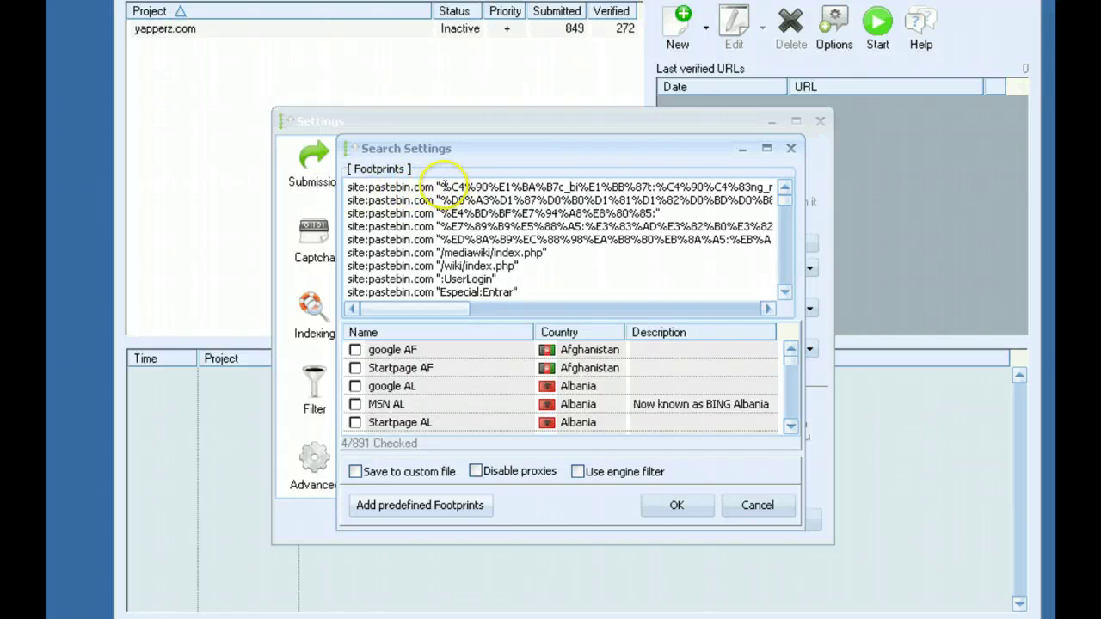
drag(442, 187, 740, 186)
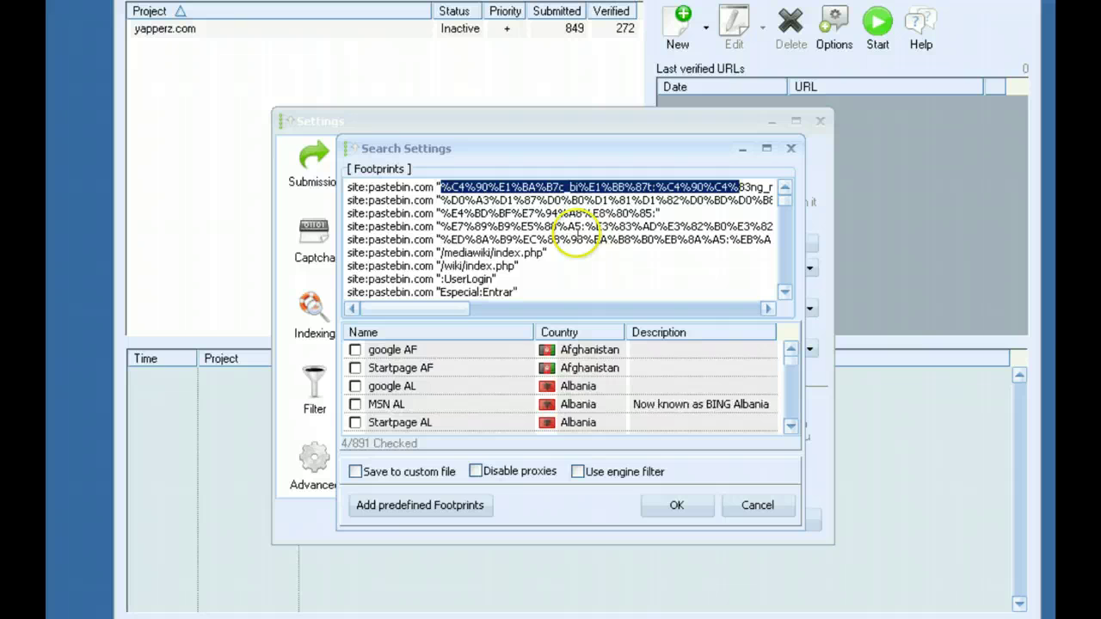
click(561, 239)
drag(438, 253, 551, 255)
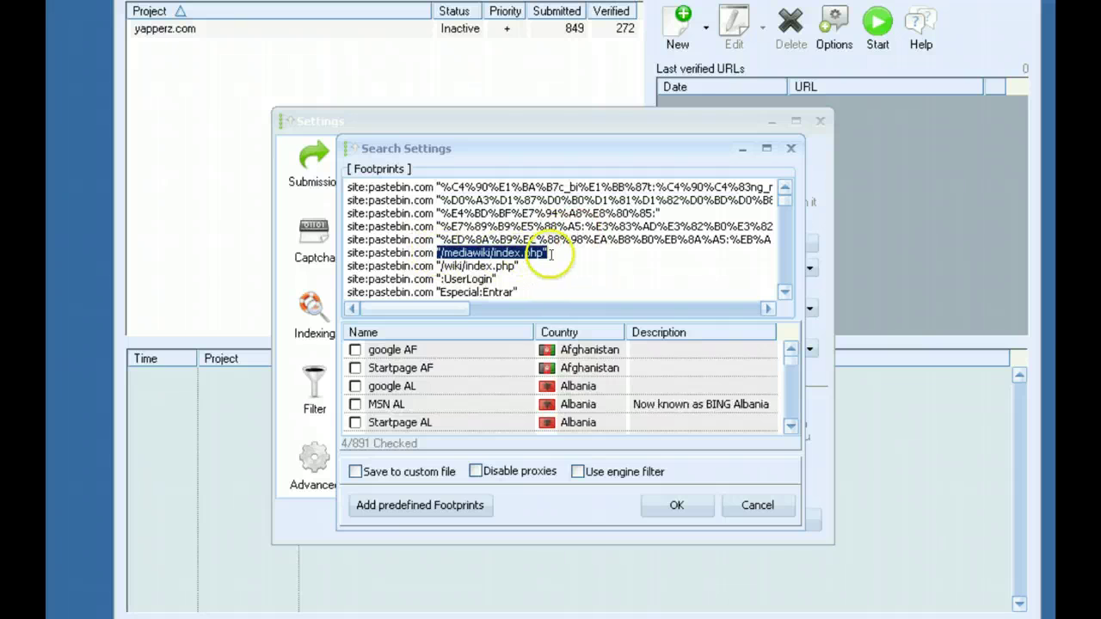
click(484, 253)
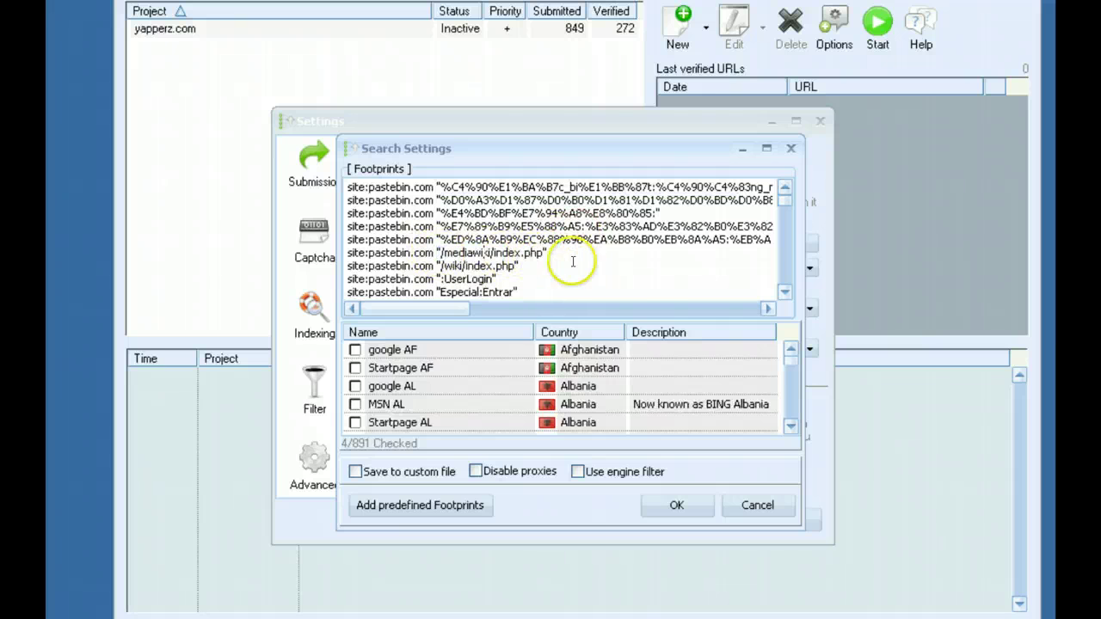
drag(784, 206, 783, 290)
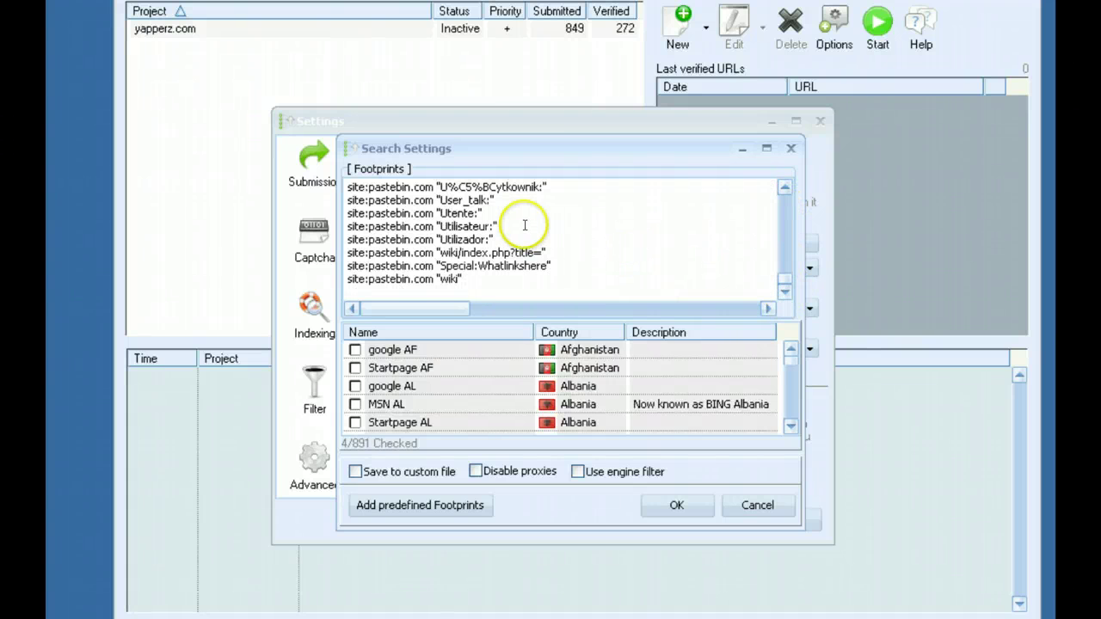
click(755, 505)
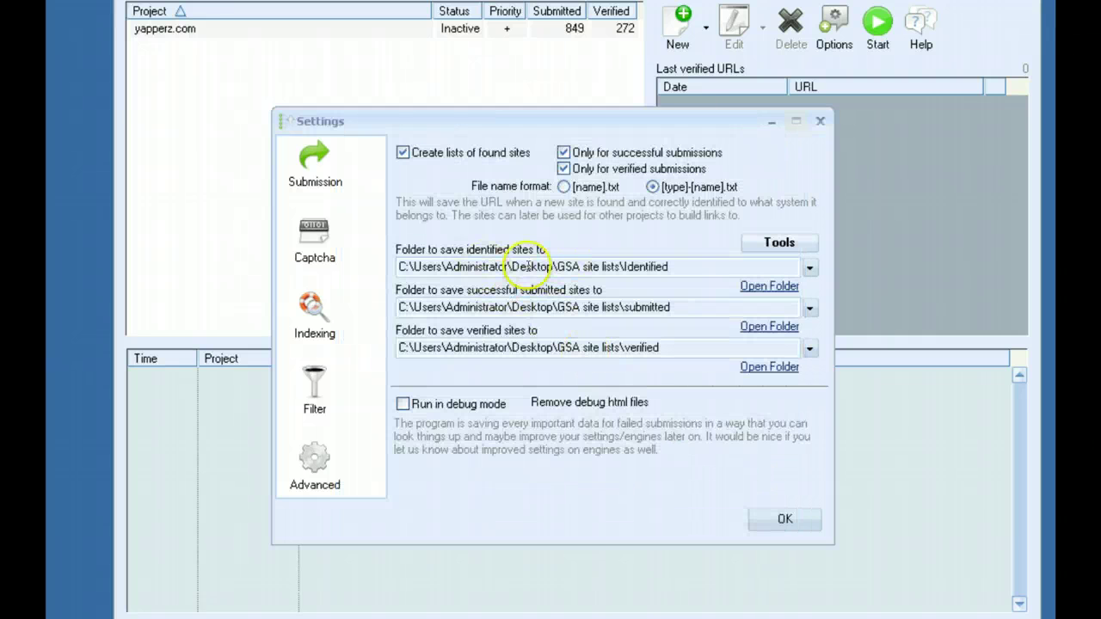
Step: Remove the duplicate URLs from the saved site lists and dismiss the result message
click(772, 244)
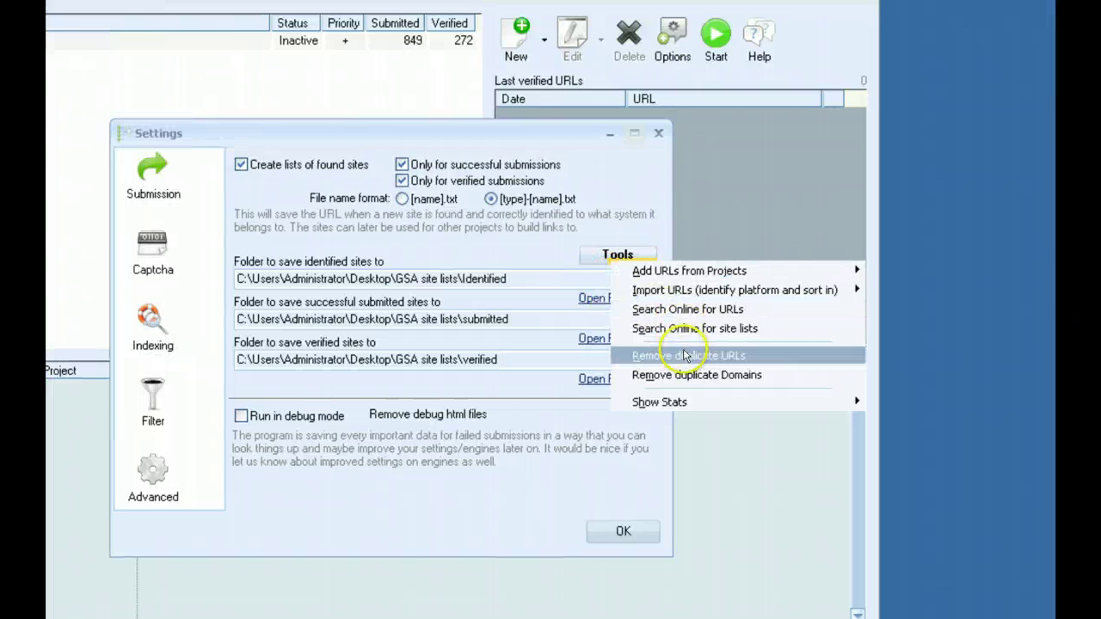
click(679, 366)
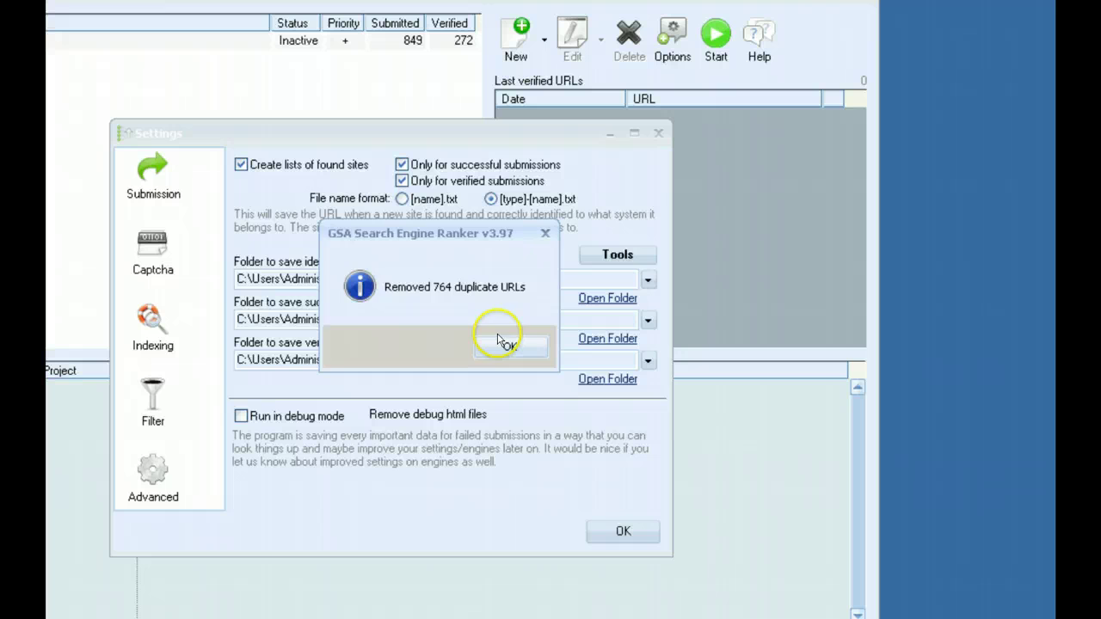
click(508, 345)
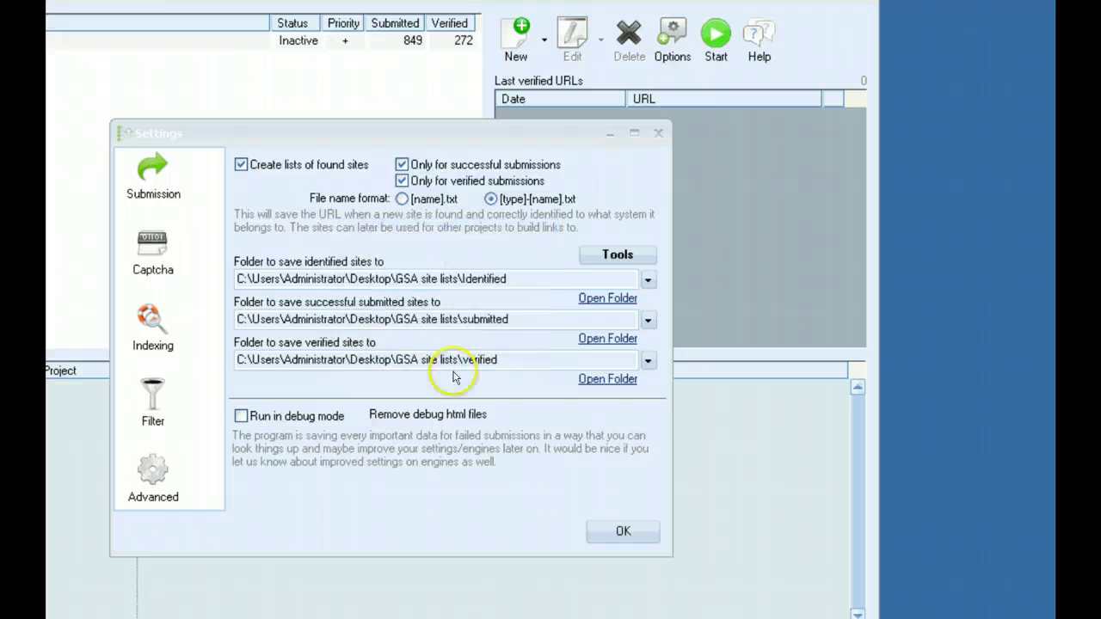
Step: Remove the duplicate domains from the saved site lists and dismiss the result message
click(618, 258)
click(677, 379)
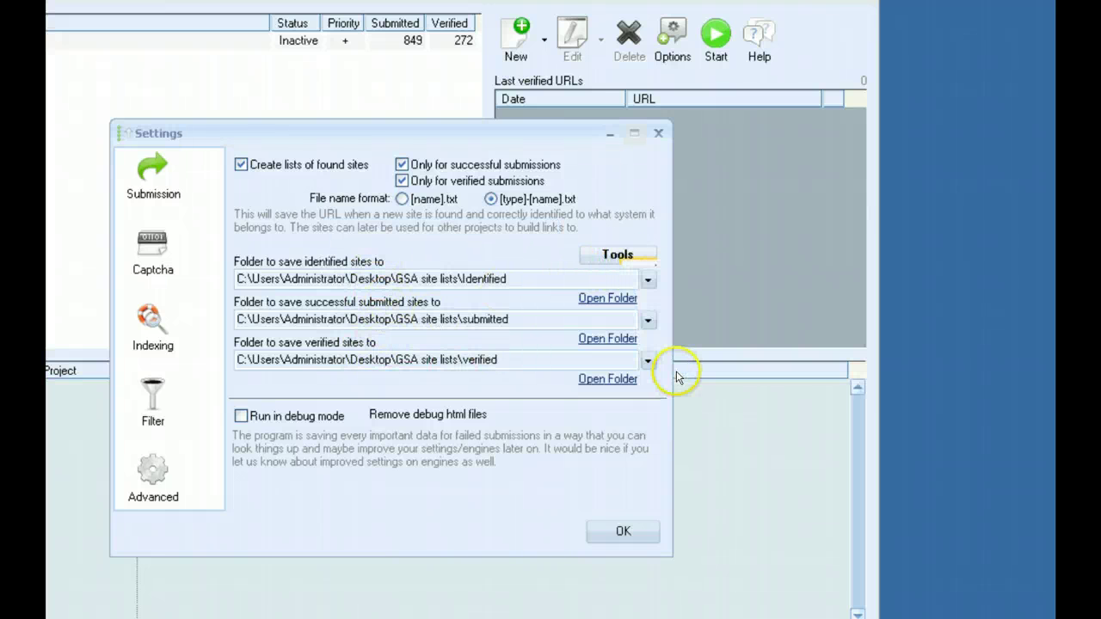
click(509, 344)
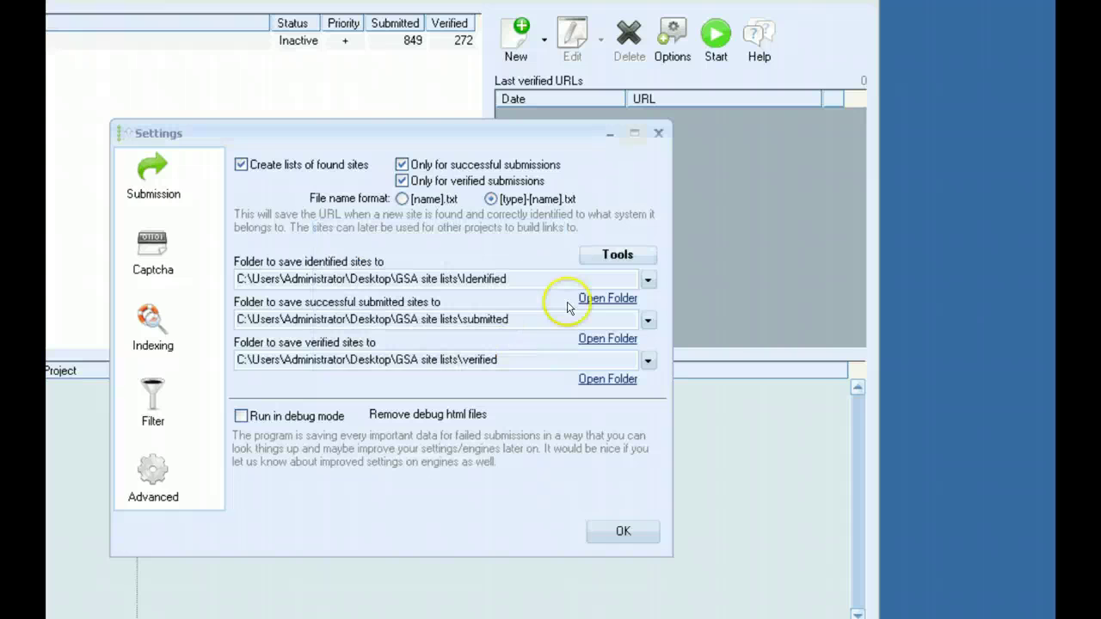
Step: Show the statistics of the verified site list, look through the per-engine entries and close the statistics
click(599, 258)
mouse_move(695, 403)
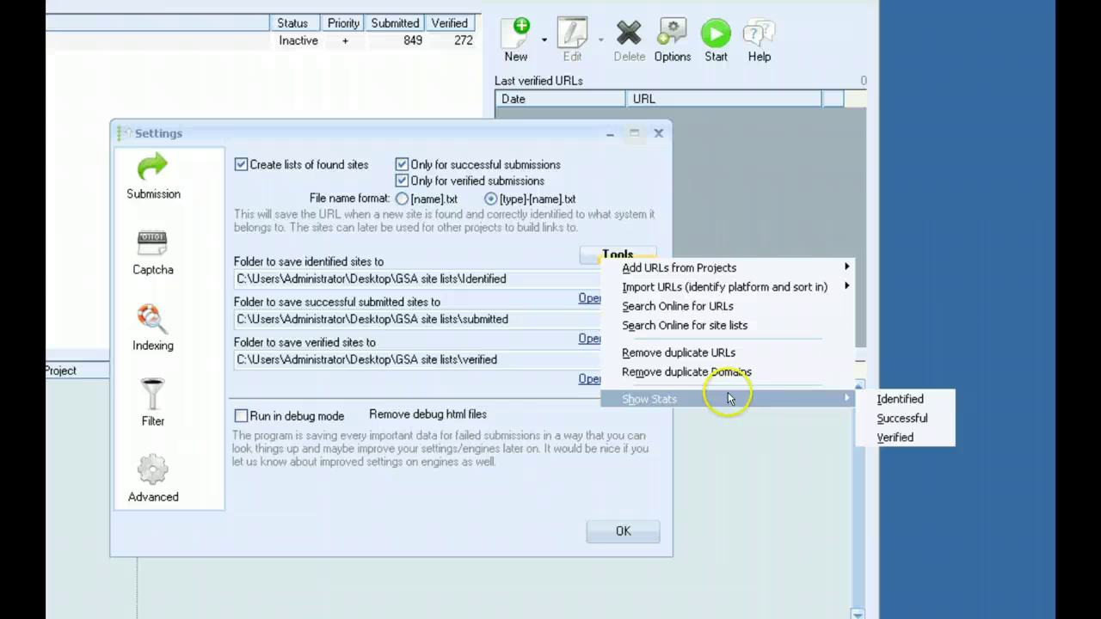
click(901, 438)
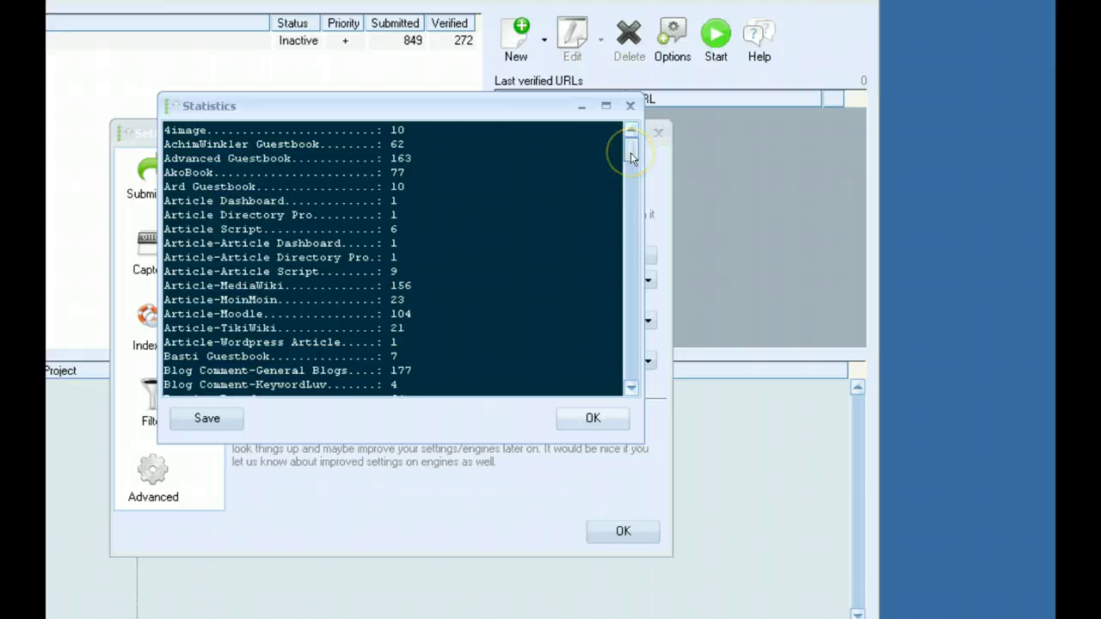
drag(630, 155, 631, 354)
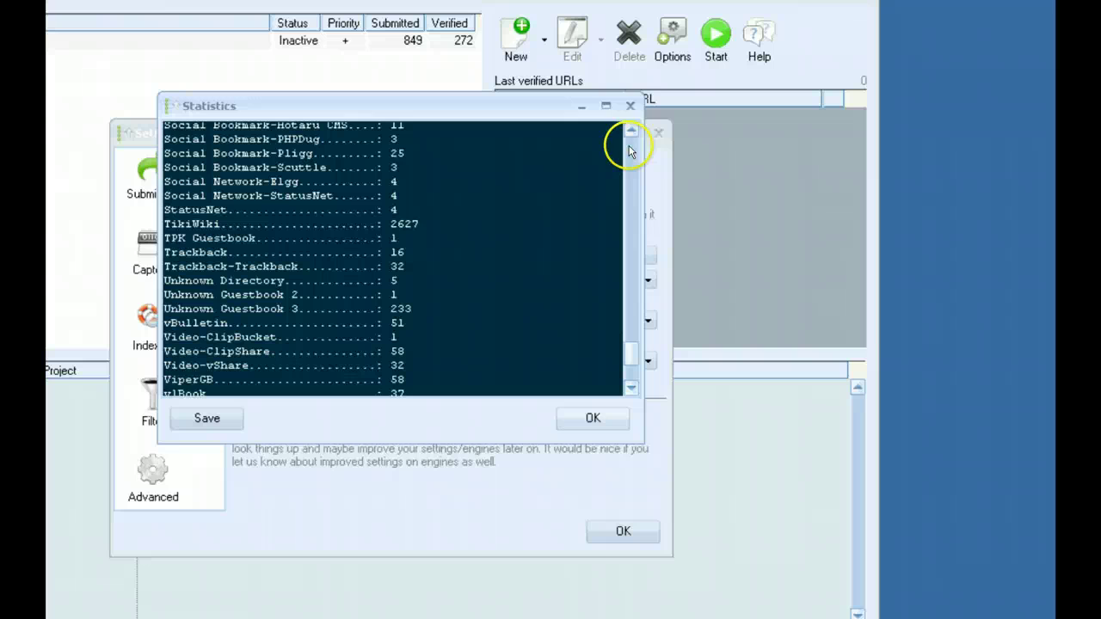
click(629, 107)
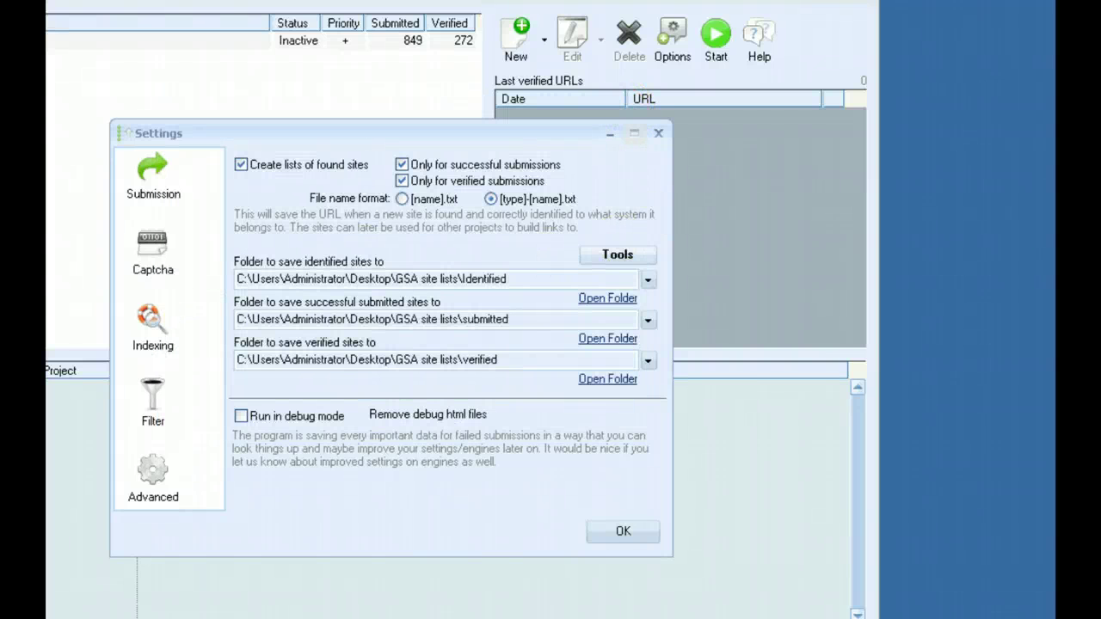
Step: Turn off saving lists for successful submissions, leaving verified submissions enabled, and start the yapperz.com project
drag(258, 132, 144, 42)
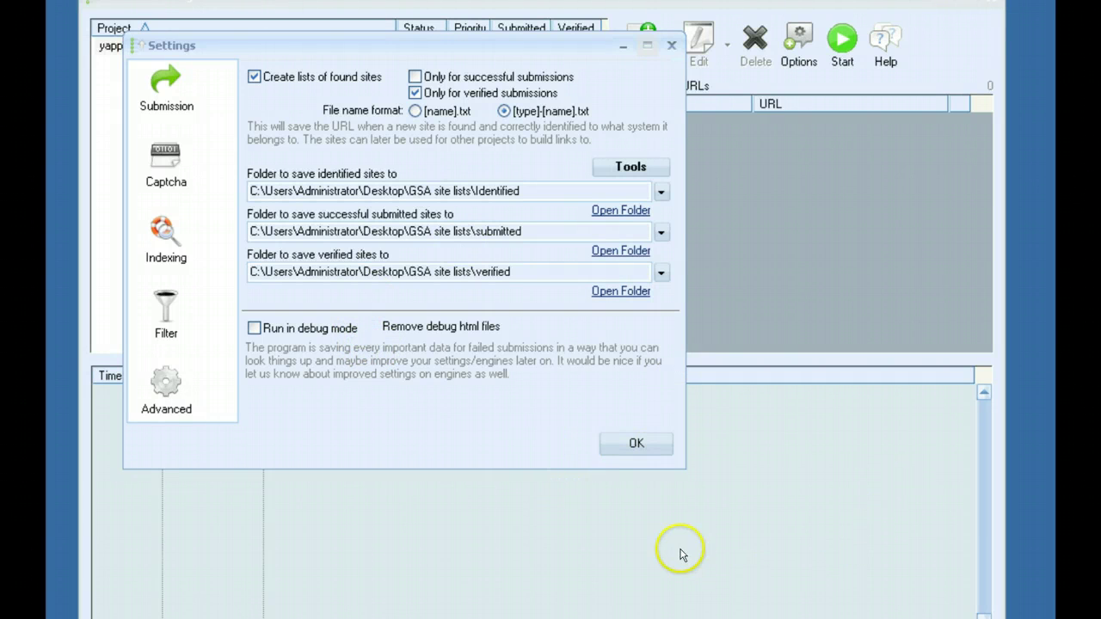
drag(511, 49, 552, 159)
click(832, 49)
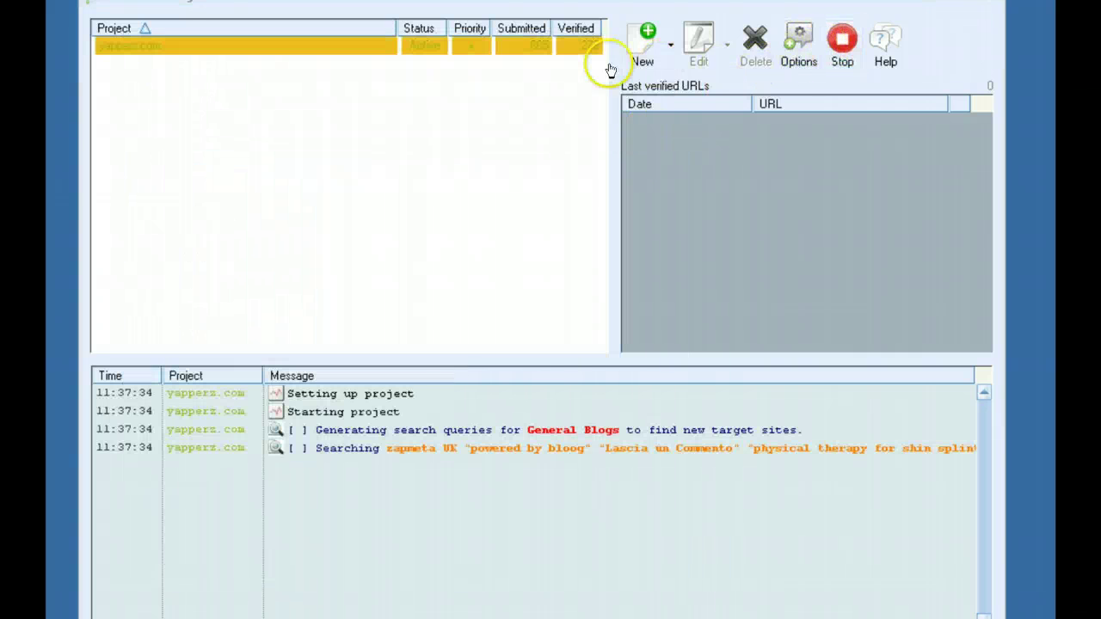
Step: Turn on debug mode in the settings while the project runs and examine the failed submissions in the debug log
click(802, 55)
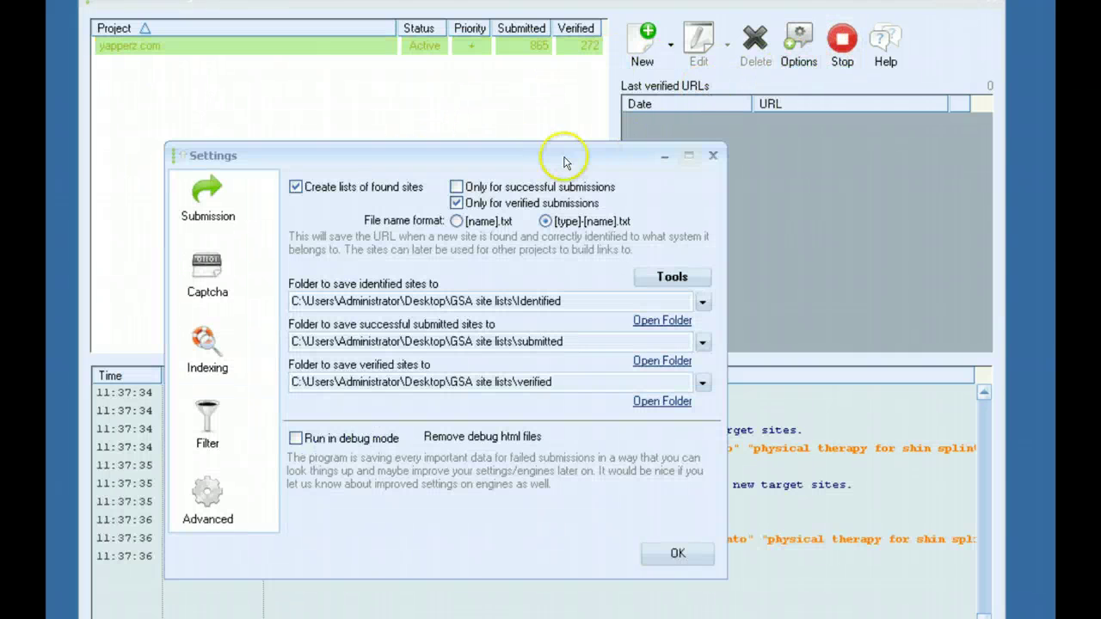
drag(559, 160, 757, 44)
drag(590, 51, 479, 52)
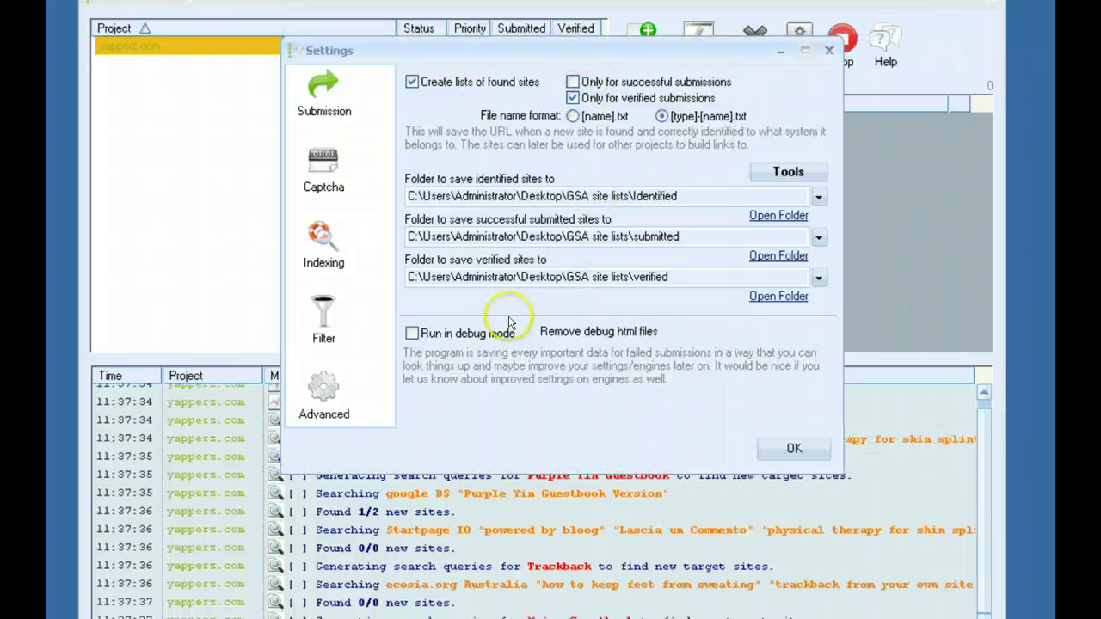
click(458, 338)
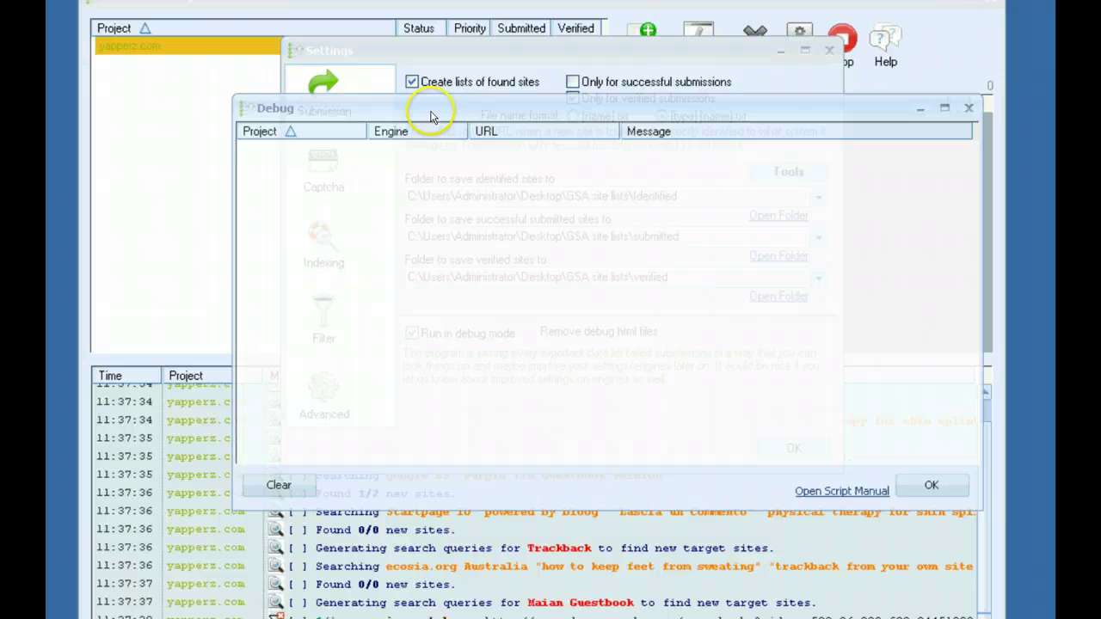
drag(471, 127, 362, 129)
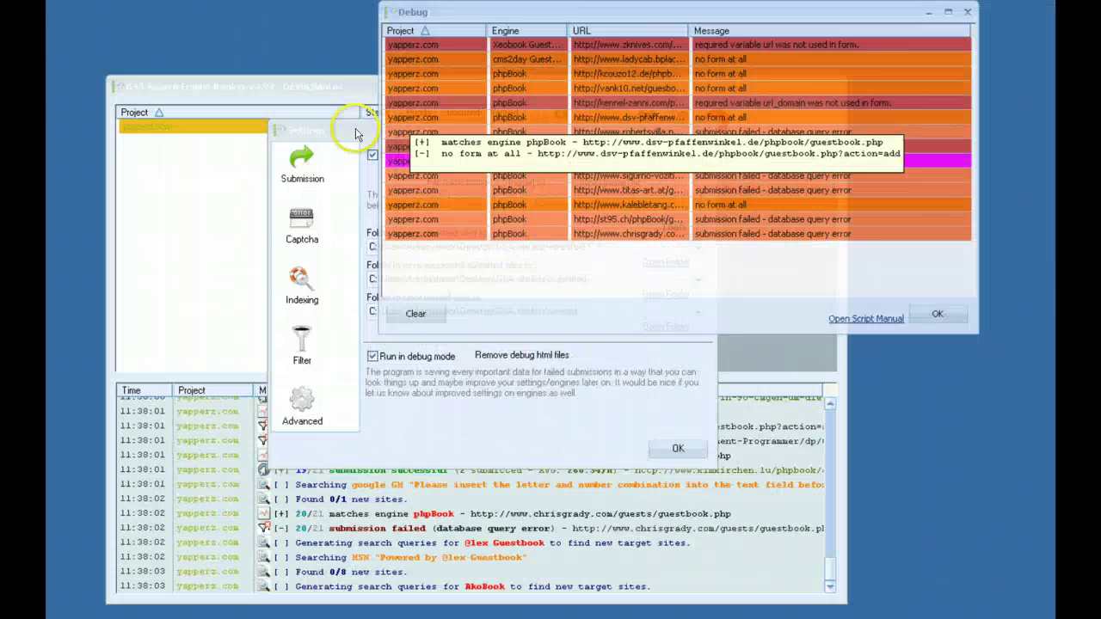
drag(316, 88, 344, 124)
drag(316, 185, 198, 264)
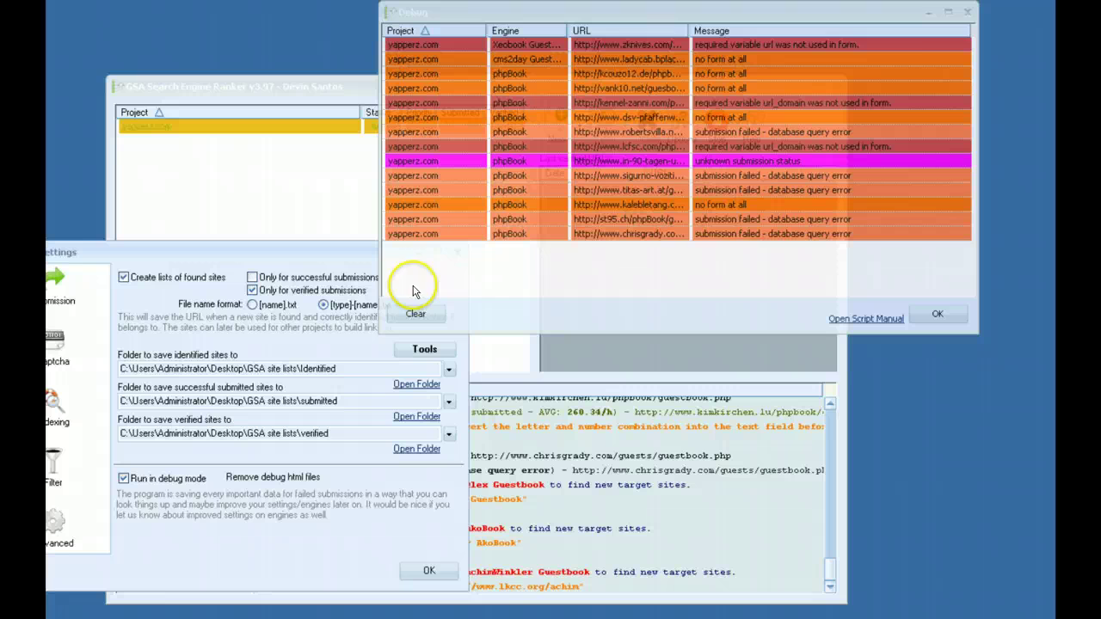
Step: Close the debug log and turn off debug mode in the settings, and stop the running project
click(967, 14)
click(146, 478)
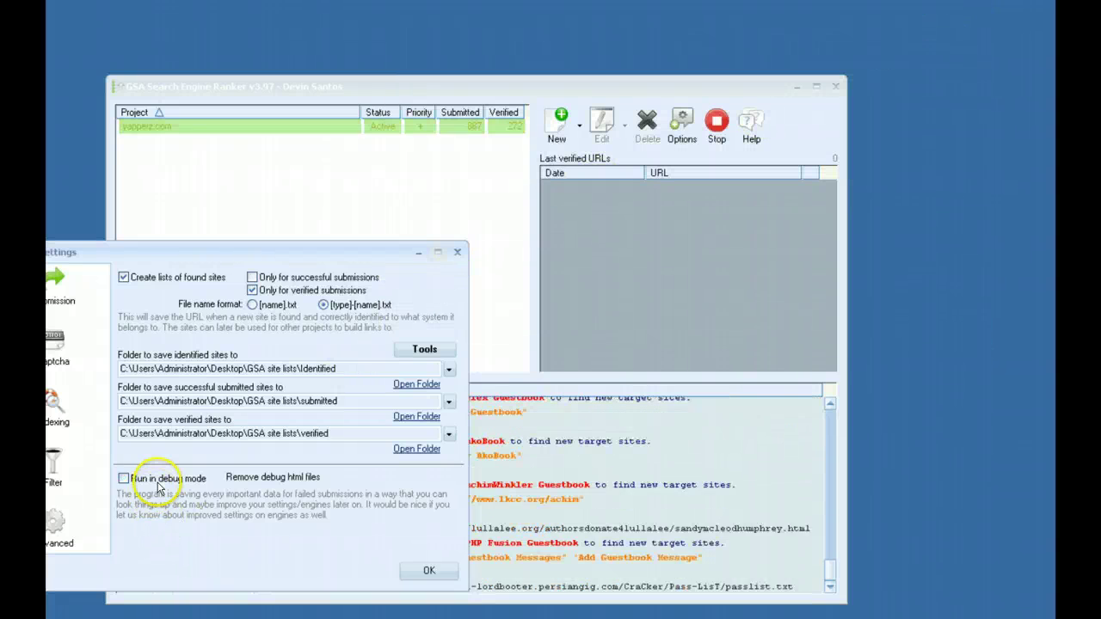
click(458, 254)
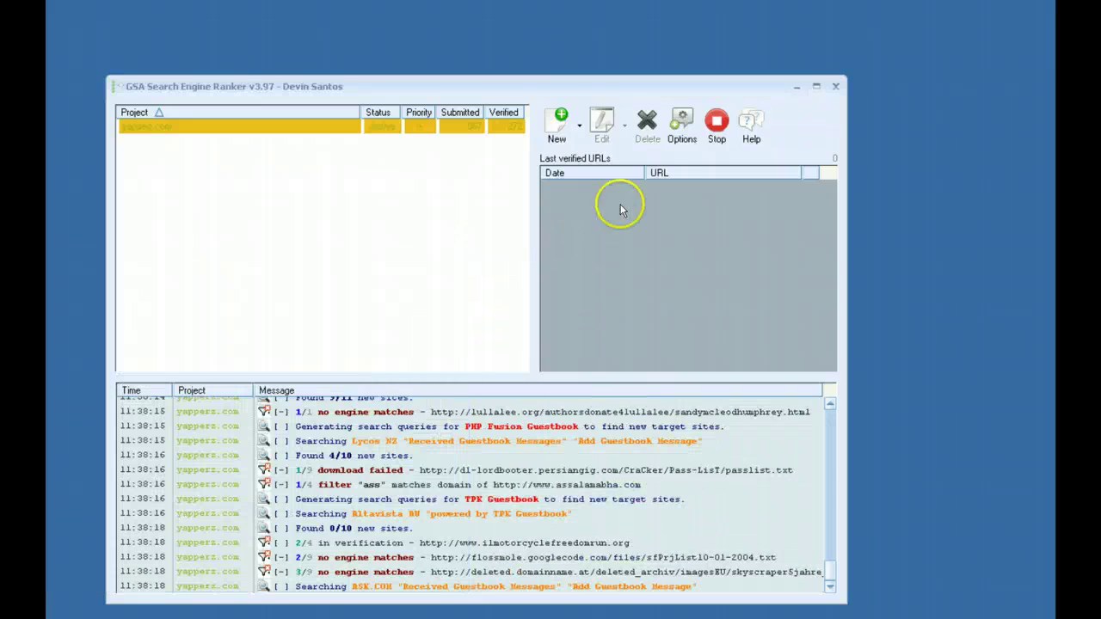
click(714, 128)
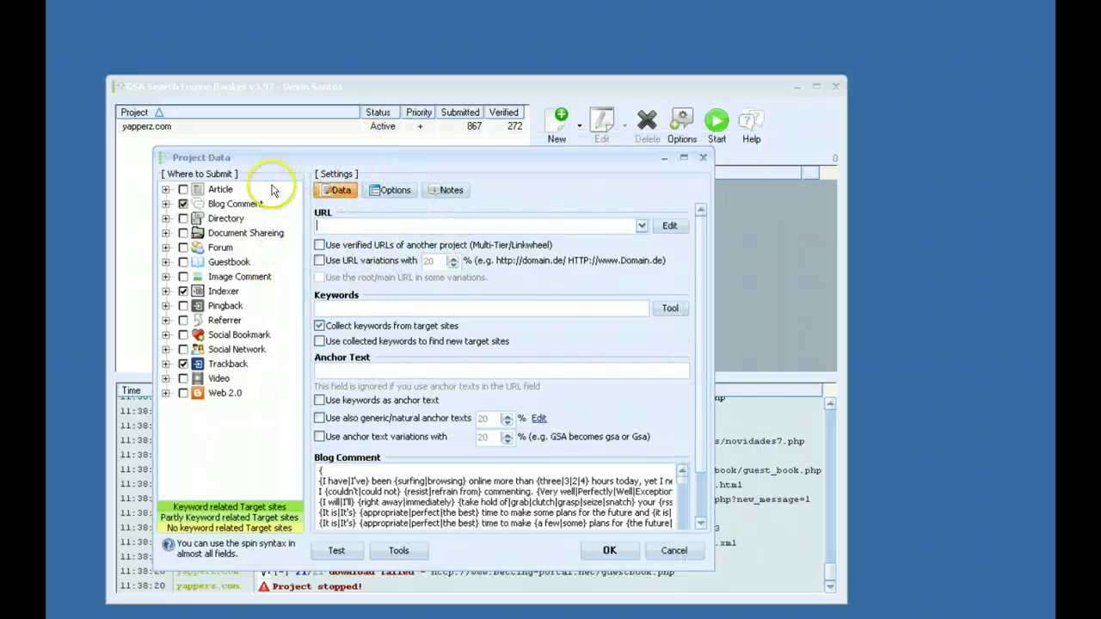
drag(332, 158, 412, 160)
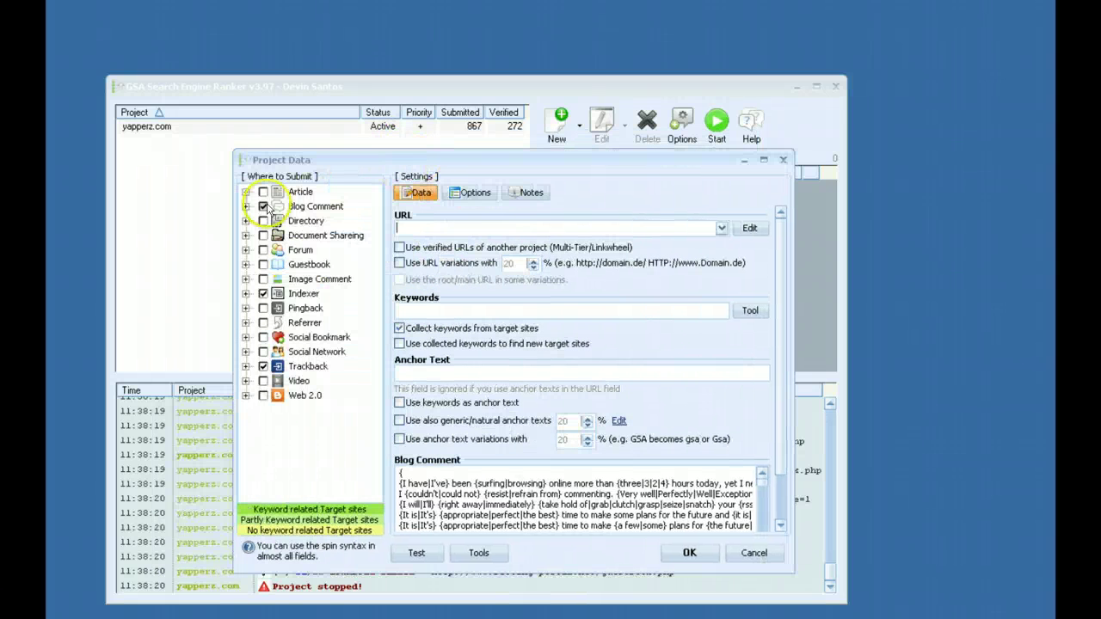
click(783, 161)
click(681, 125)
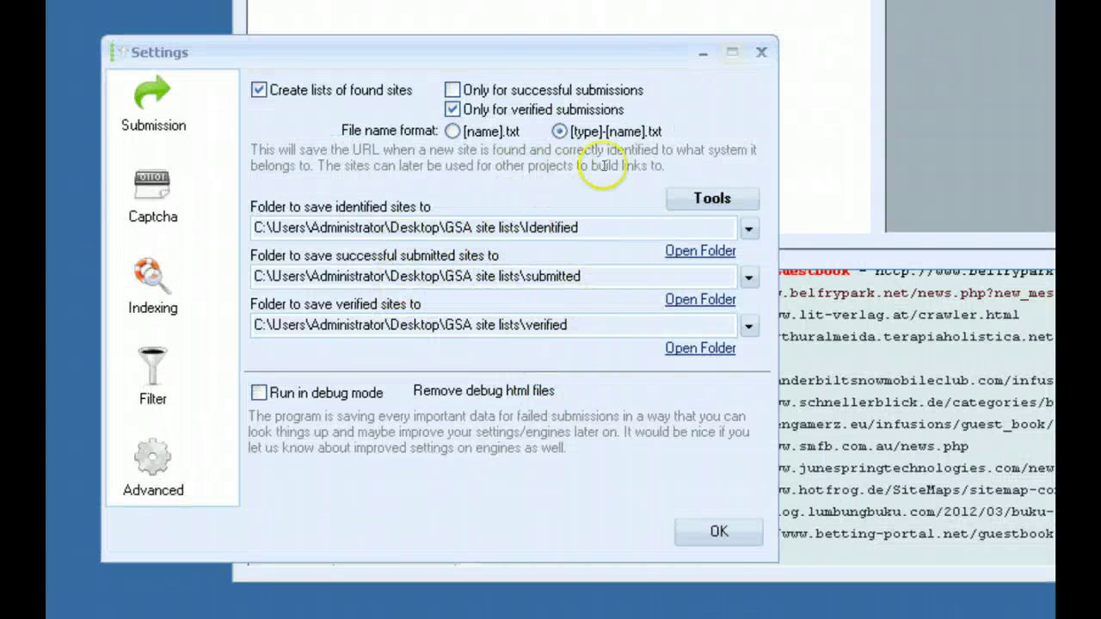
click(761, 53)
Step: Try a new project that uses URLs from global site lists with no search engines checked, and cancel it
click(699, 39)
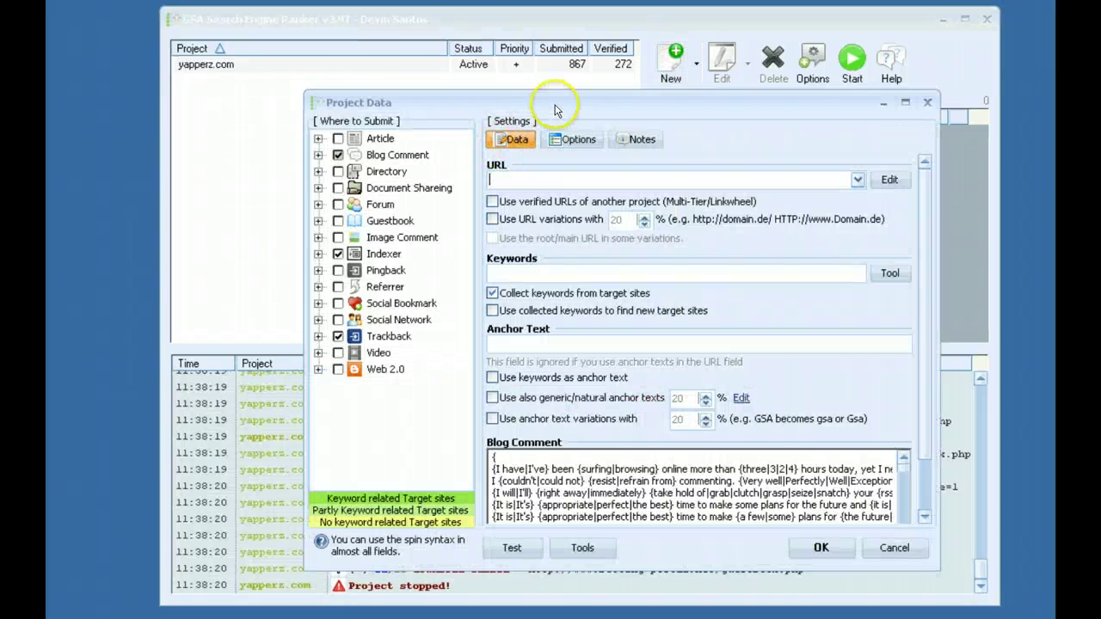
drag(554, 109, 477, 112)
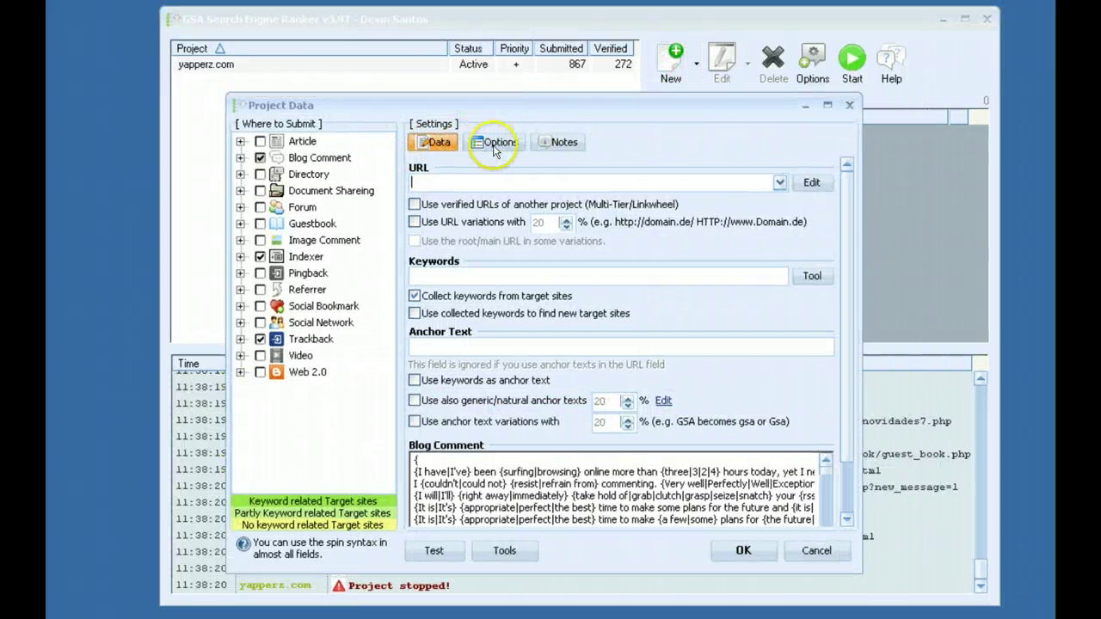
click(494, 142)
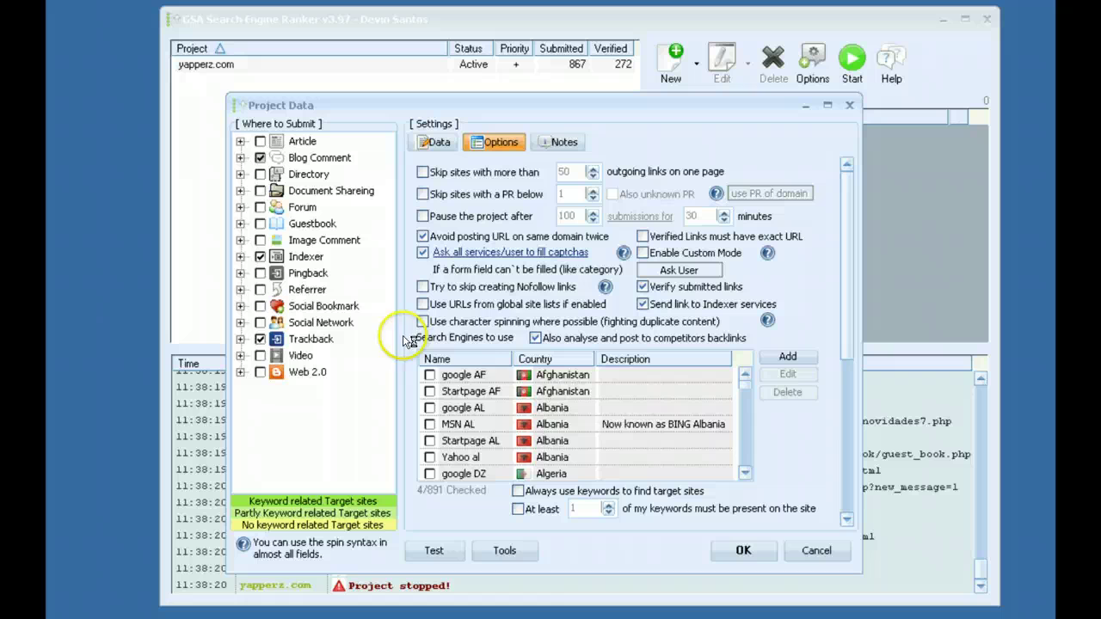
click(423, 306)
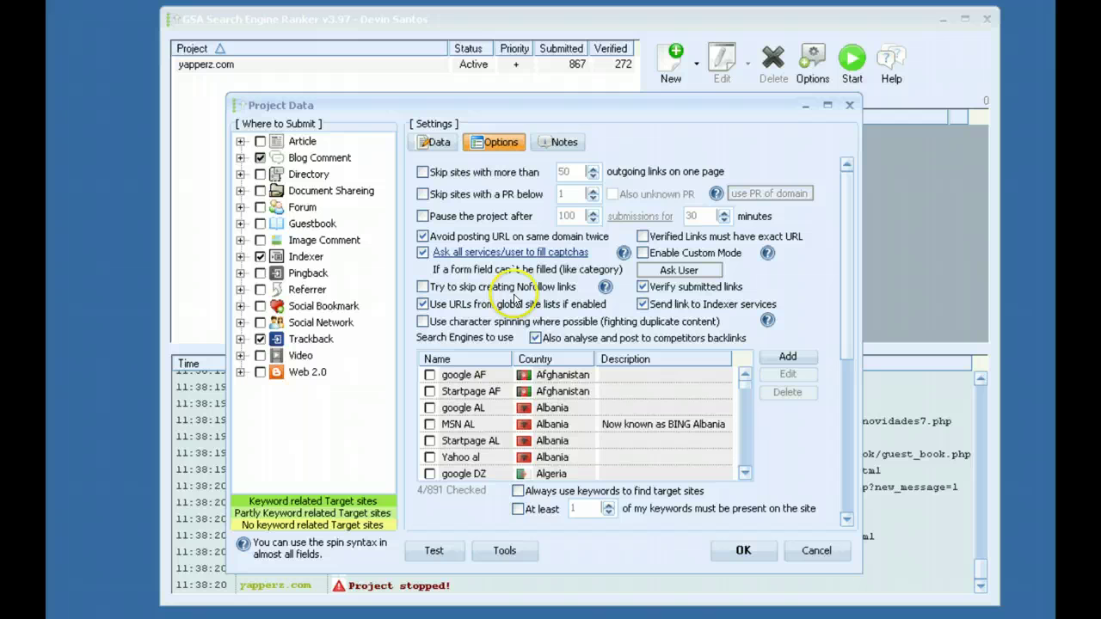
right_click(560, 405)
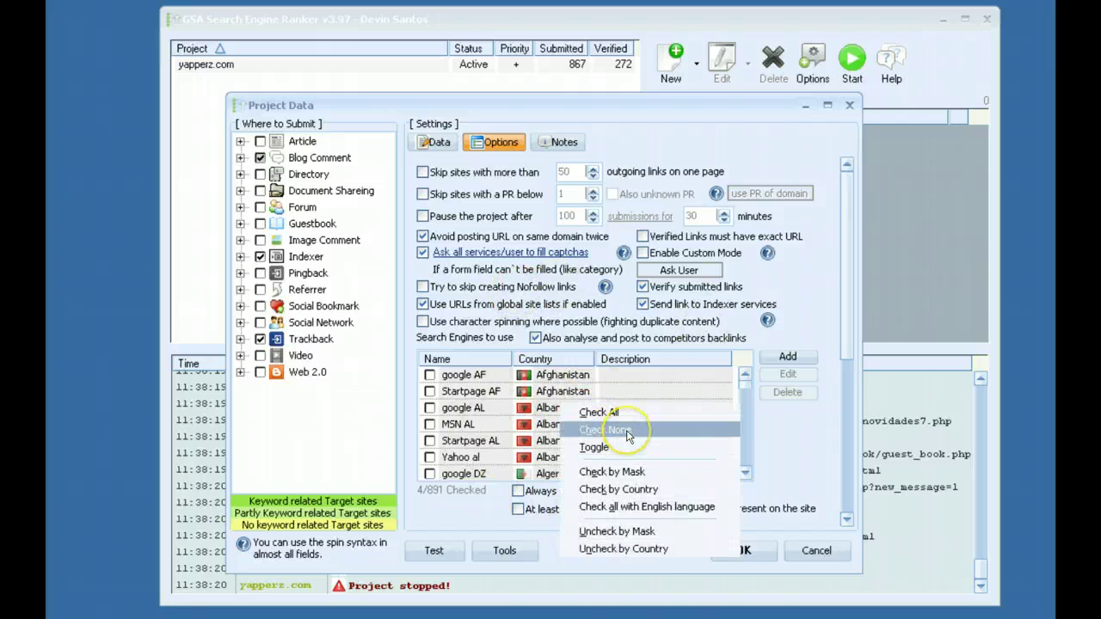
click(629, 432)
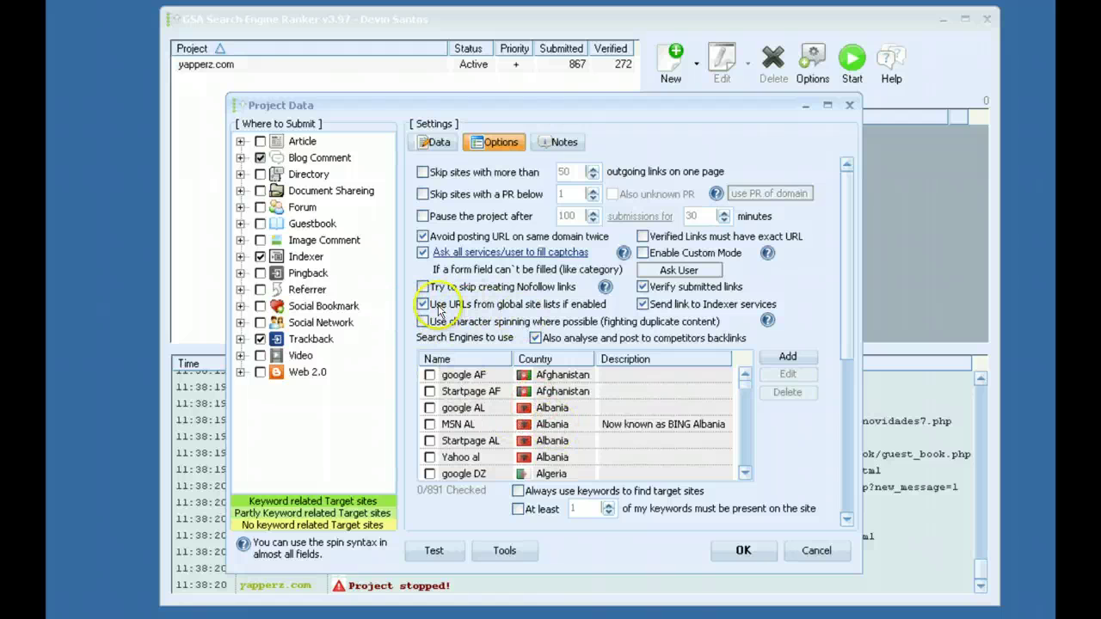
click(827, 550)
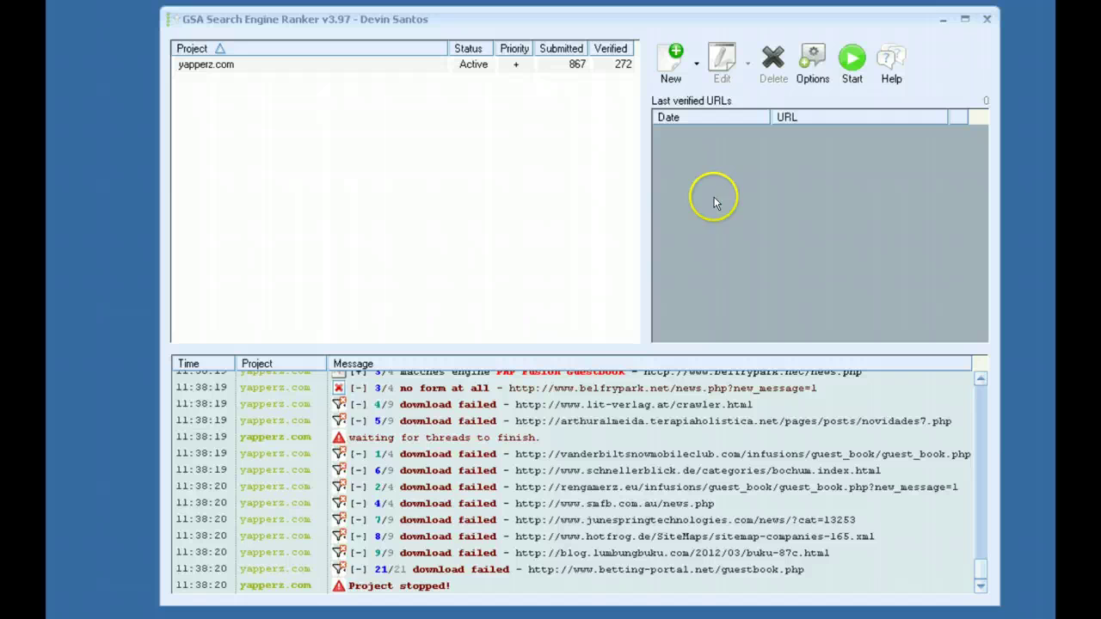
Step: Reopen the advanced settings to review the site list options and save folders
click(808, 79)
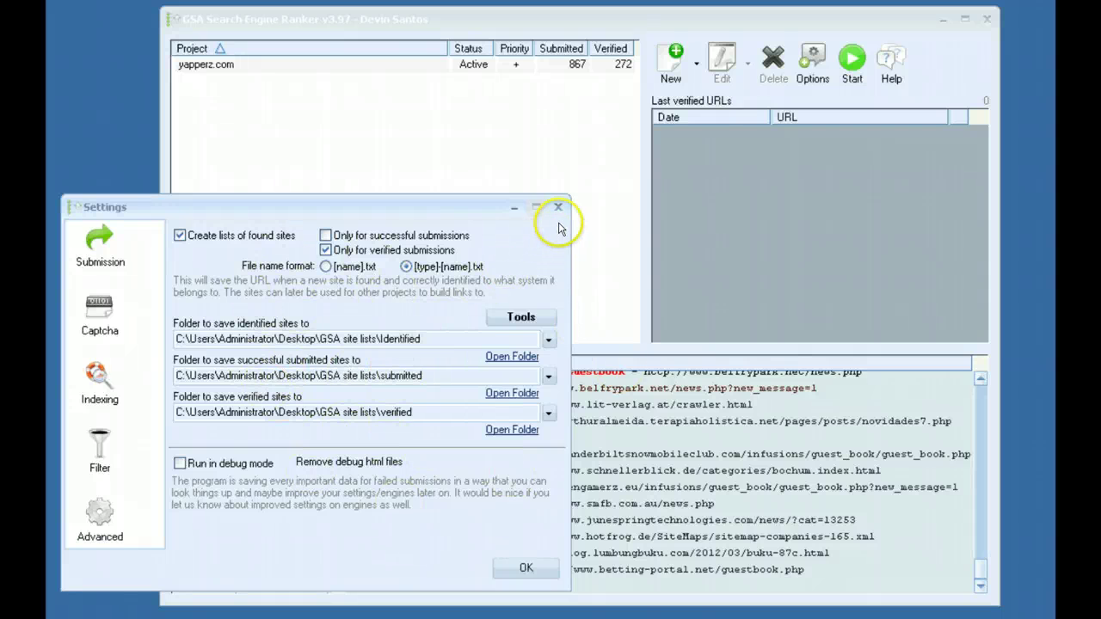
drag(442, 207, 717, 155)
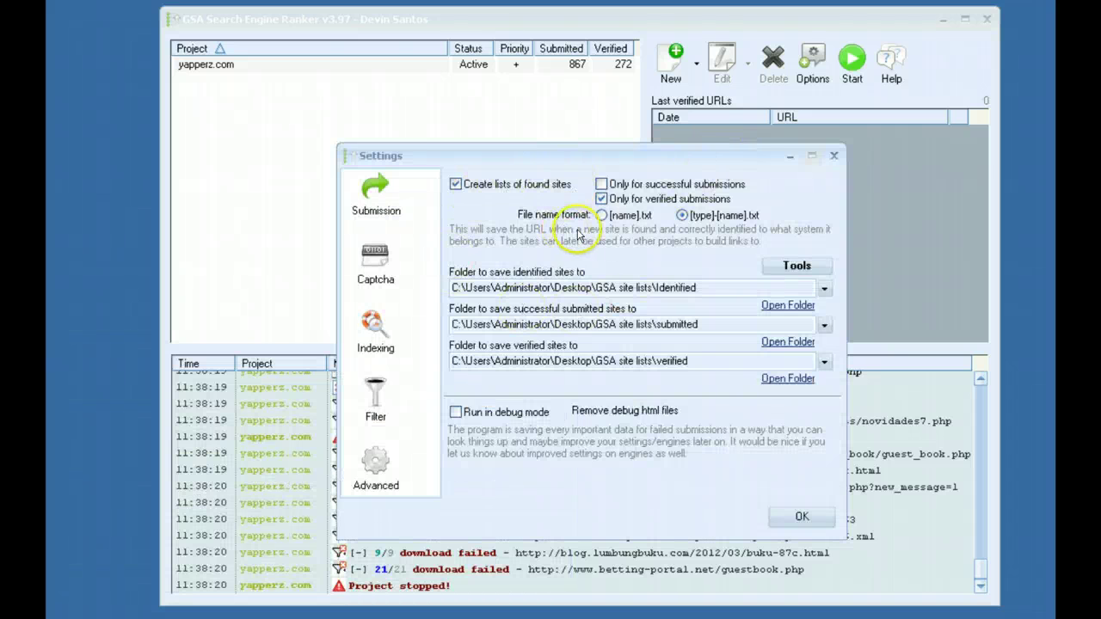